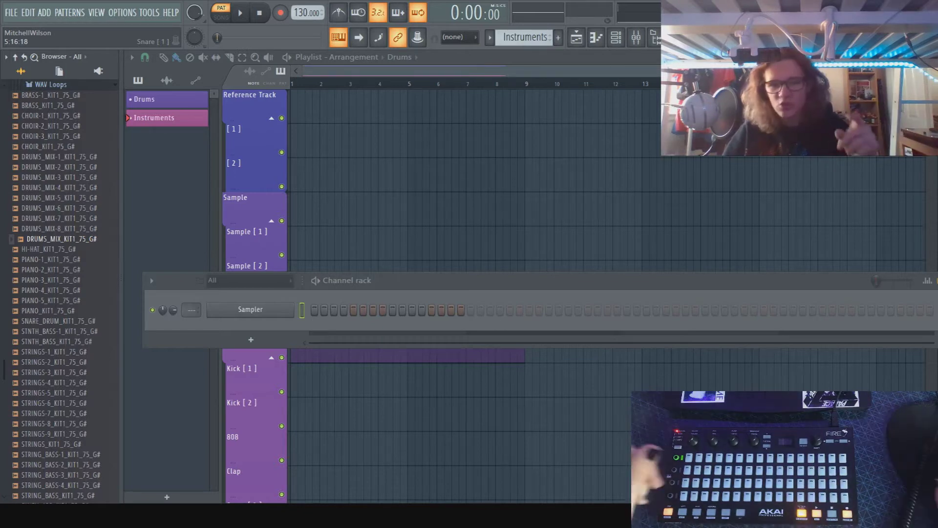
- Look through the drum, loop and MIDI kit folders in the browser for a loop to sample
scroll(70, 178, "up", 10)
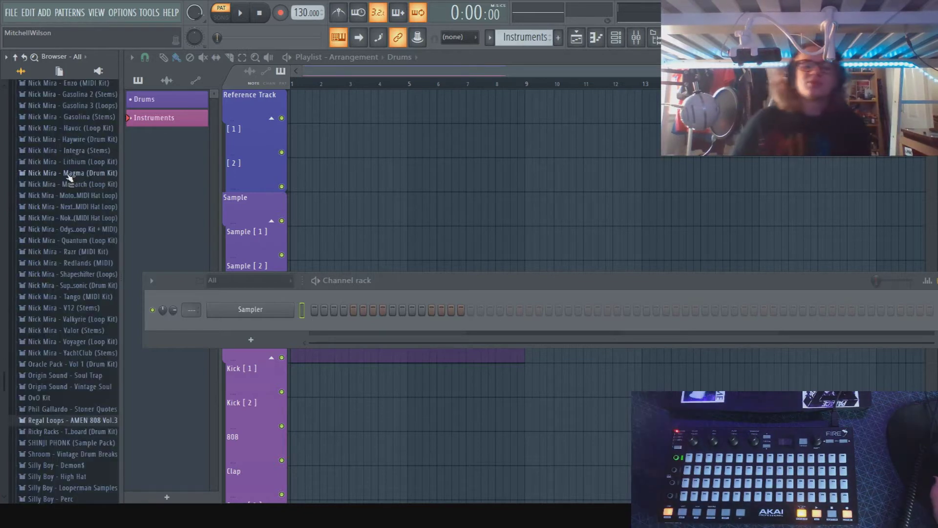
scroll(84, 194, "up", 4)
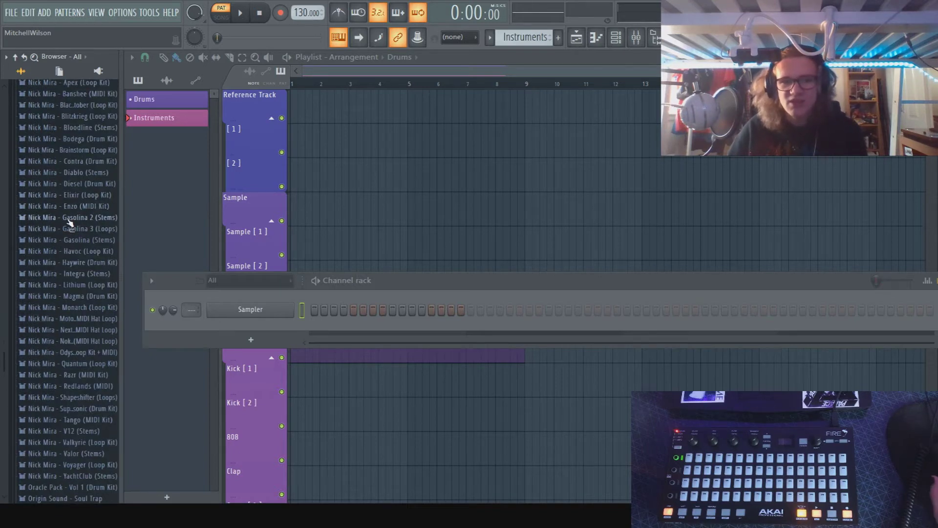
scroll(70, 224, "up", 20)
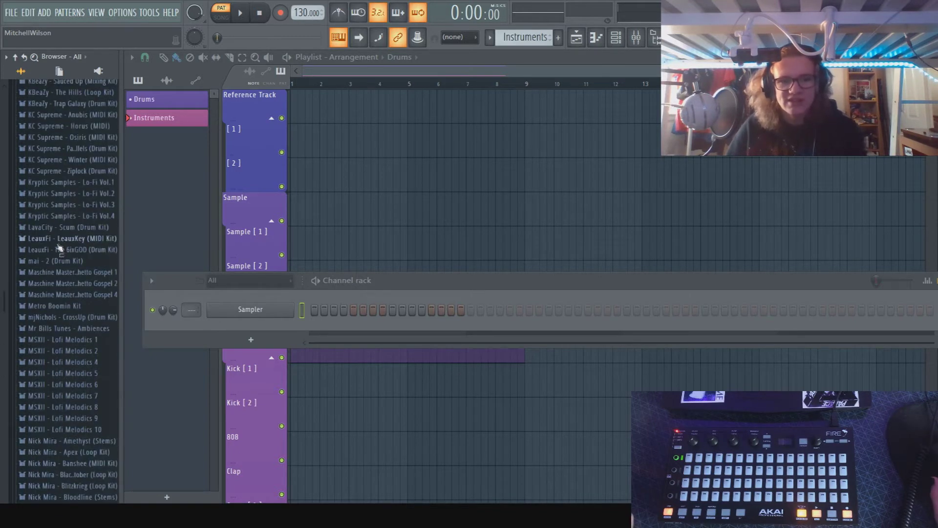
scroll(68, 207, "up", 6)
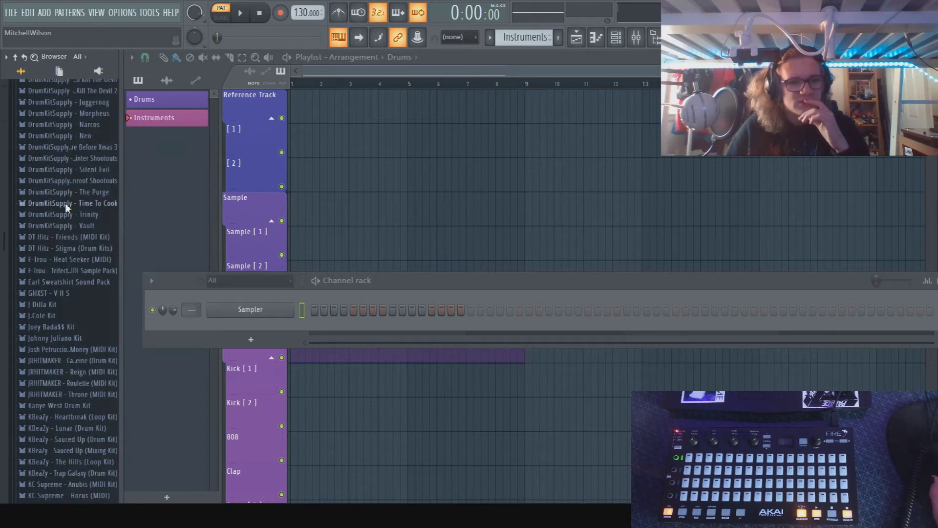
scroll(67, 209, "up", 8)
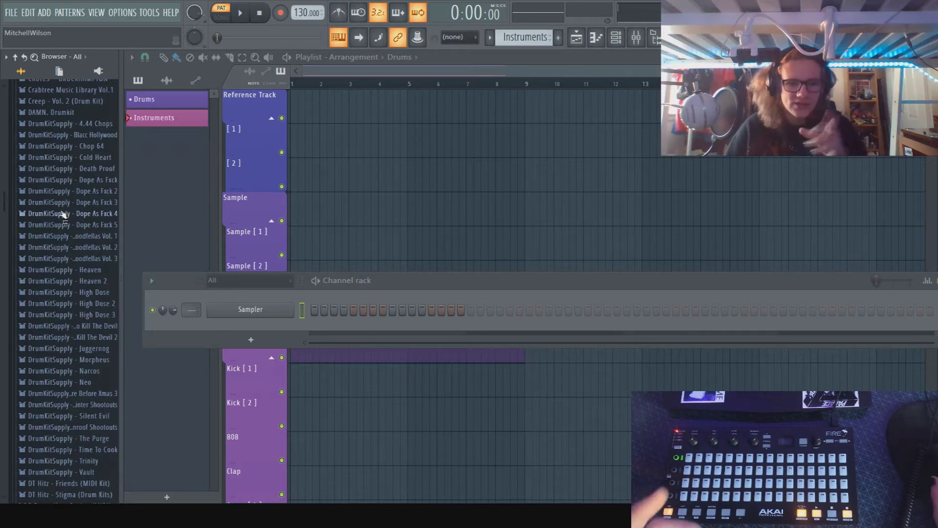
scroll(61, 322, "down", 2)
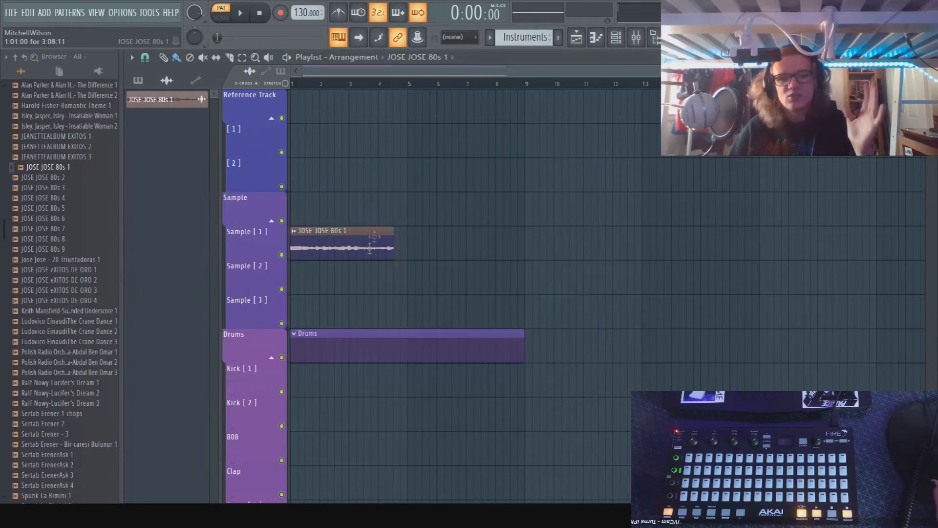
- Play the JOSE JOSE 80s 1 clip in song mode and set the project tempo to 110 BPM
double_click(302, 229)
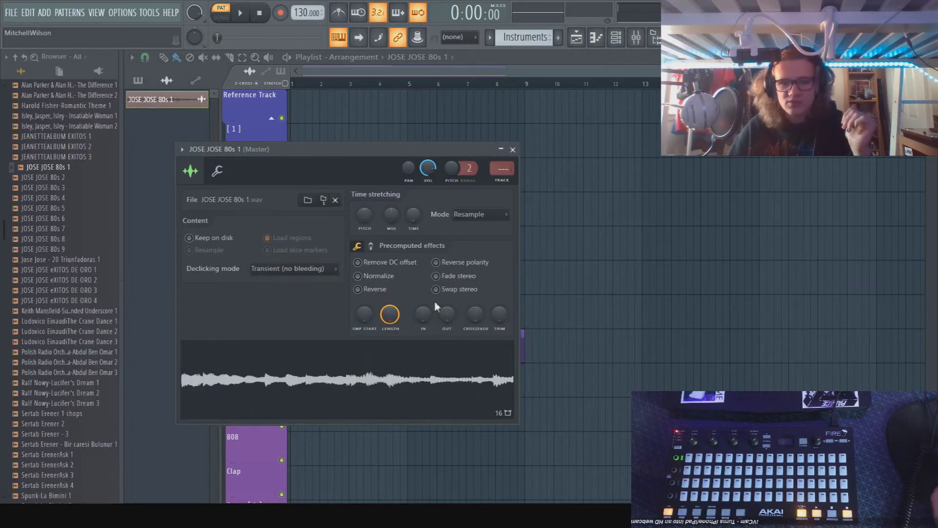
left_click(512, 149)
left_click(221, 17)
left_click(240, 13)
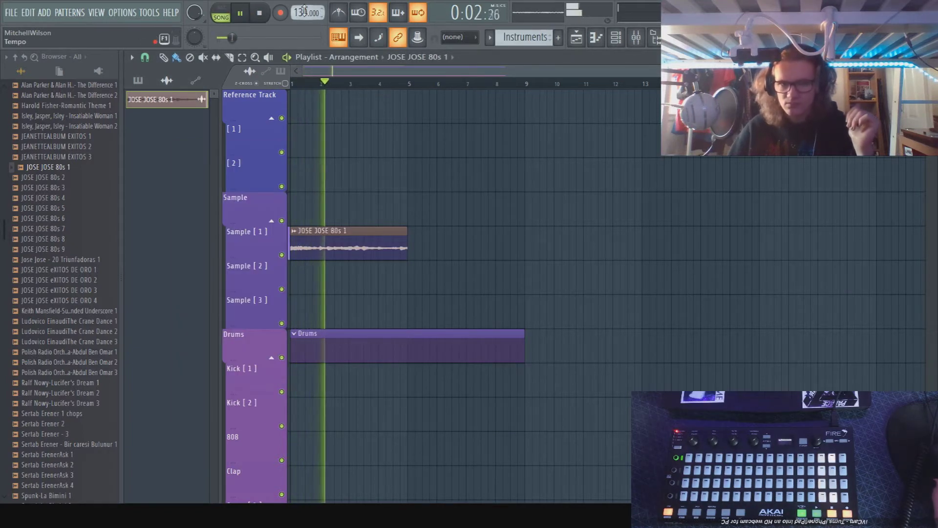
scroll(304, 11, "down", 20)
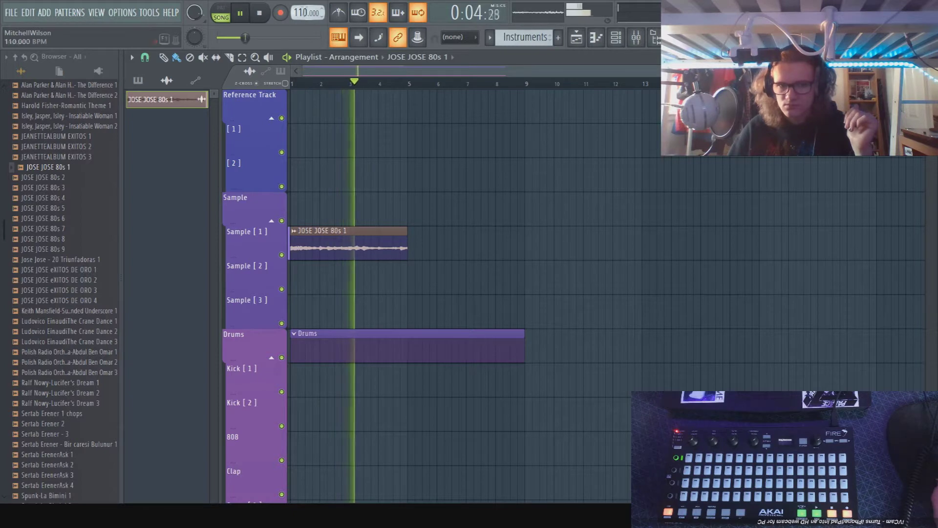
- Raise the time-stretching pitch of the JOSE JOSE 80s 1 clip and play the arrangement to audition it
double_click(338, 226)
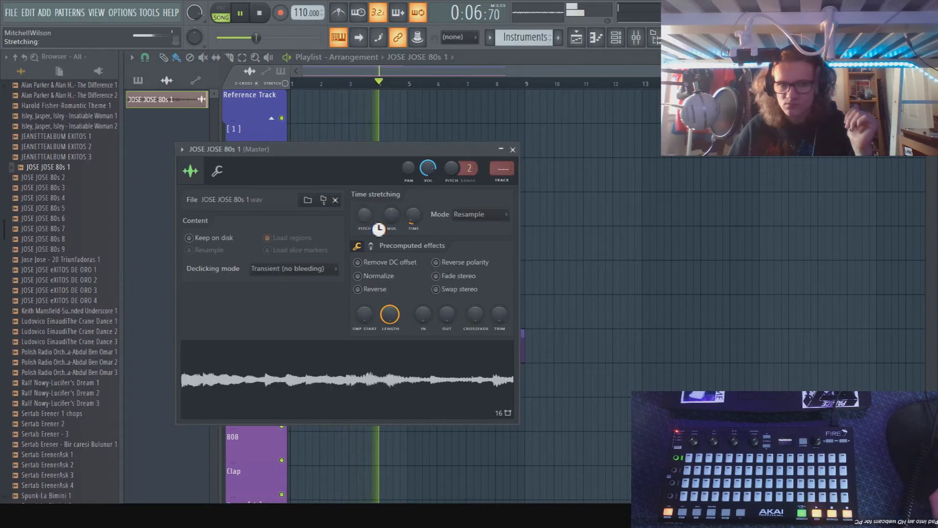
left_click_drag(367, 217, 367, 198)
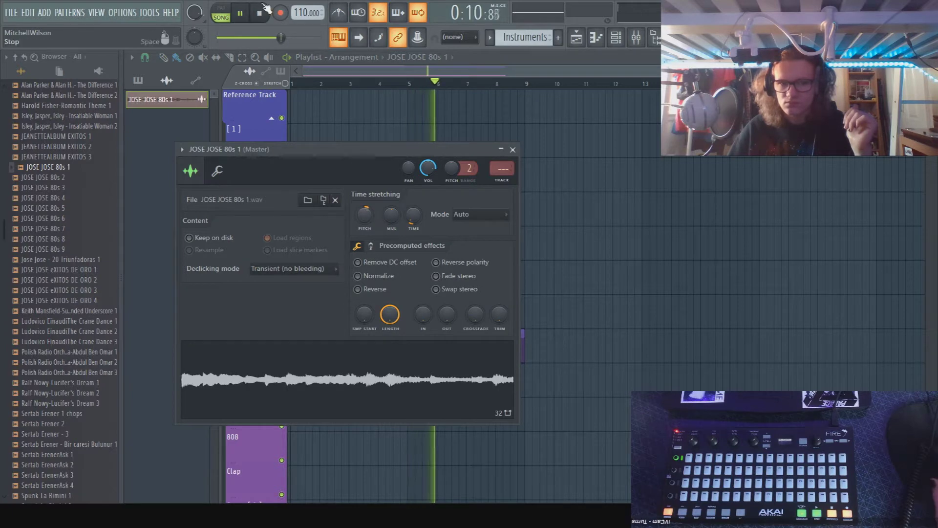
left_click(246, 14)
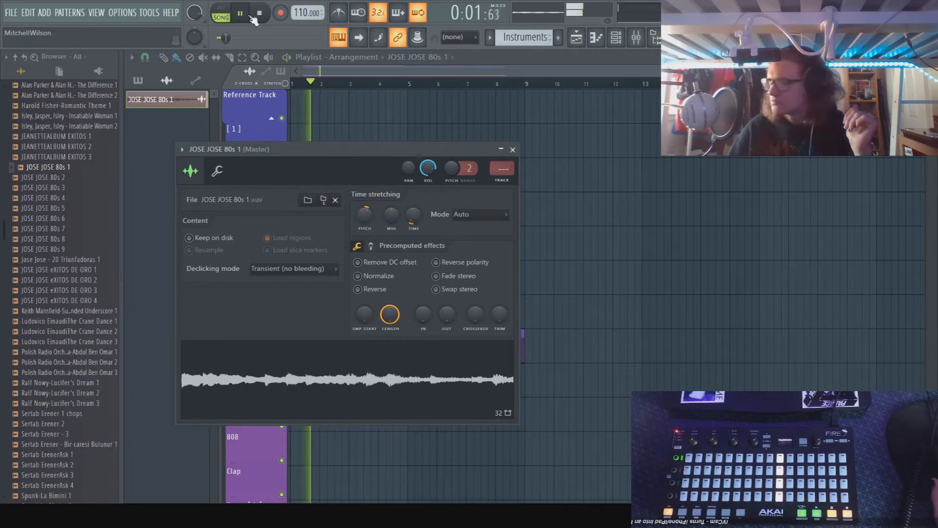
left_click(513, 152)
key("space")
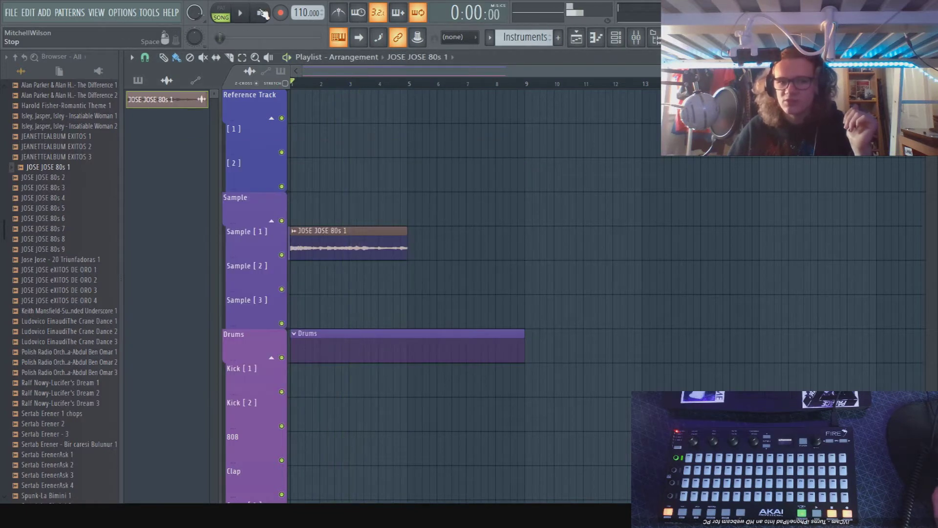
- Try setting cue points from pads Z, S and X on the JOSE JOSE 80s 1 sample in Serato Sample
key("F6")
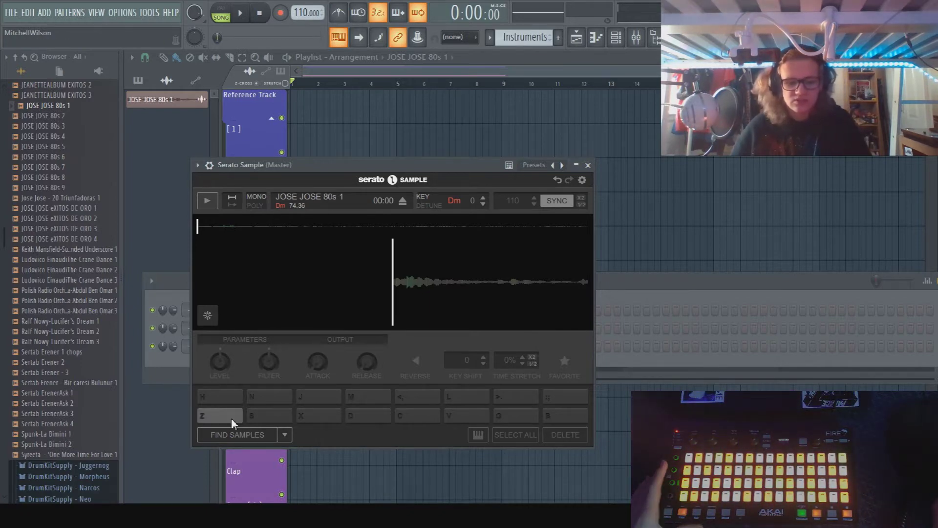
key("z")
key("s")
key("x")
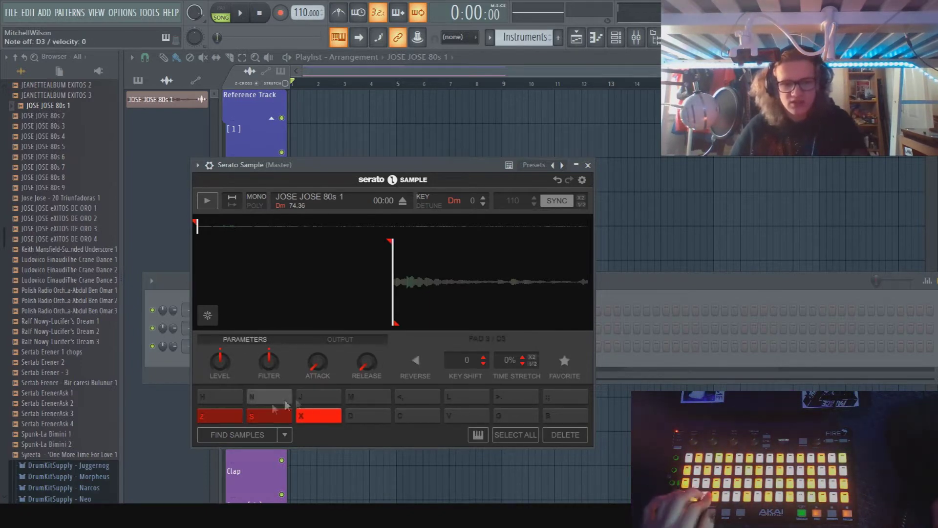
left_click(565, 435)
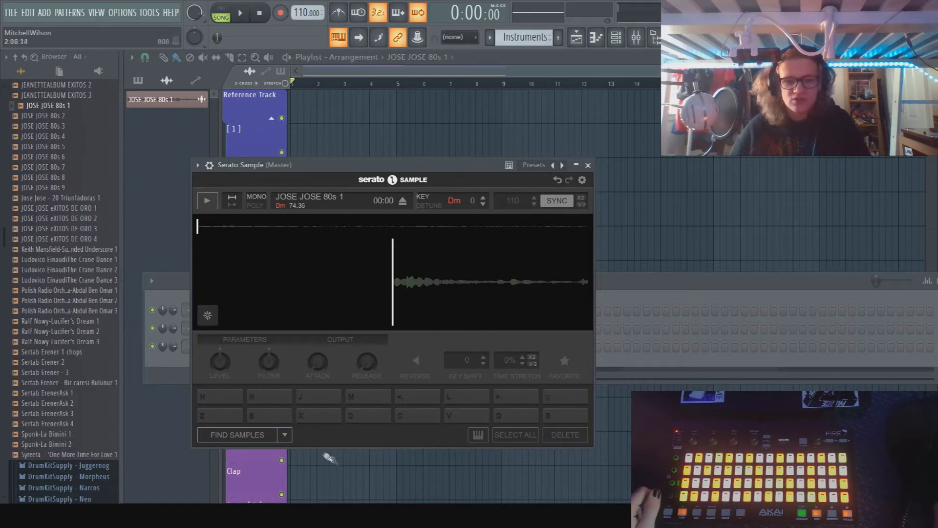
- Fill all Serato Sample pads with randomly set cue points and audition pads X and D
left_click(285, 435)
left_click(250, 397)
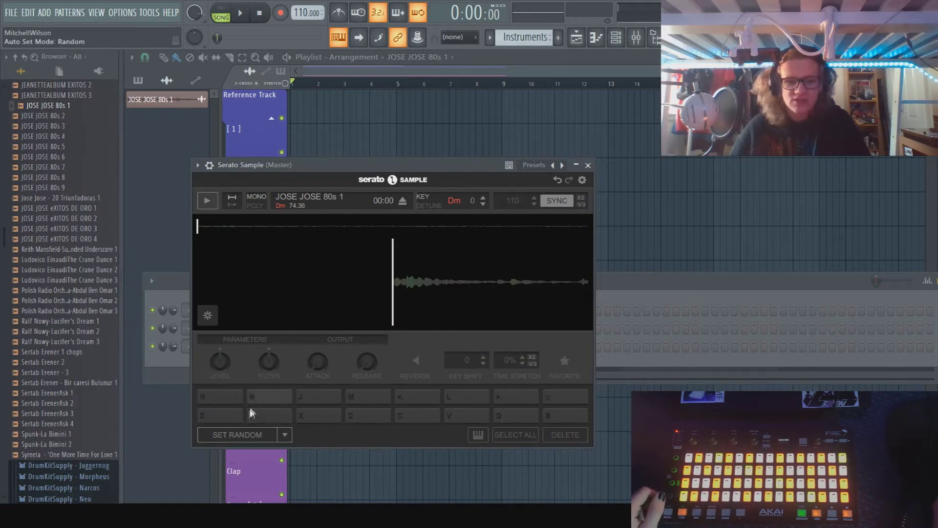
left_click(245, 434)
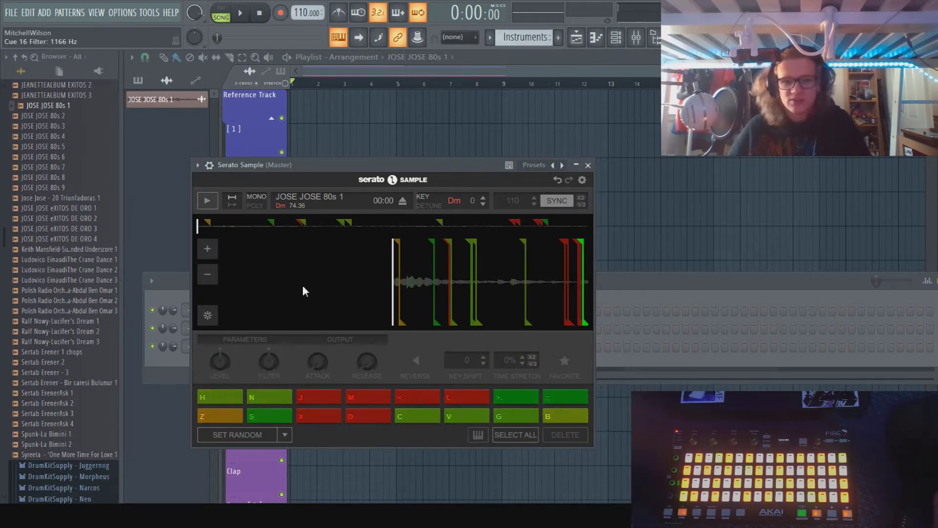
key("x")
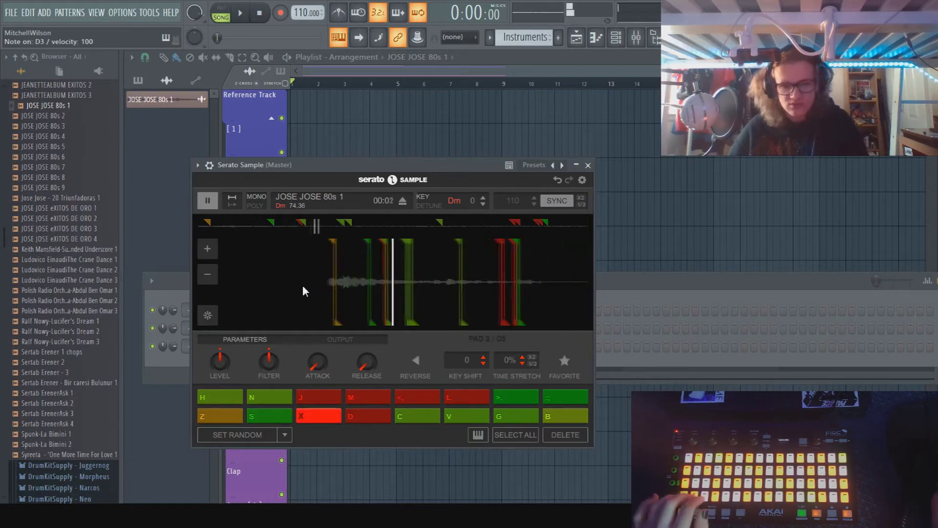
key("d")
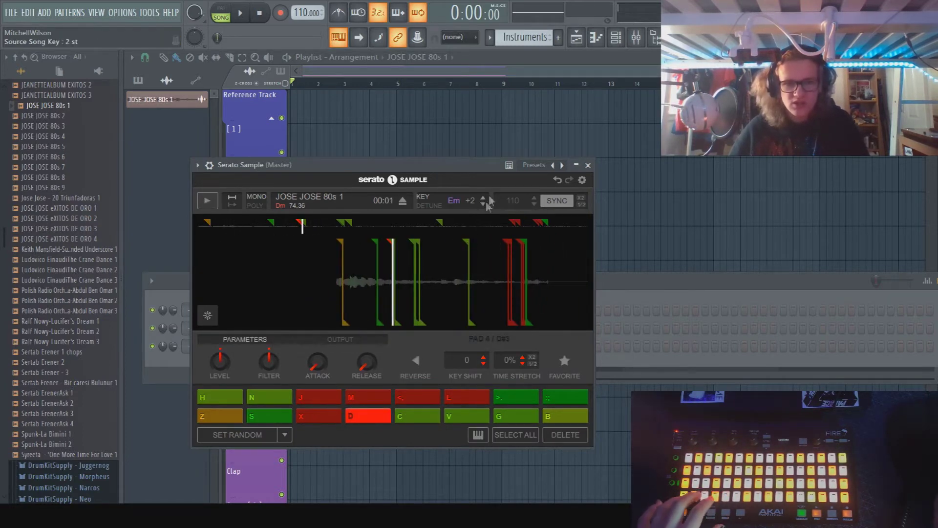
- Open the Serato Sample piano roll and duplicate the whole four-bar note pattern into bars 5 to 8
key("F7")
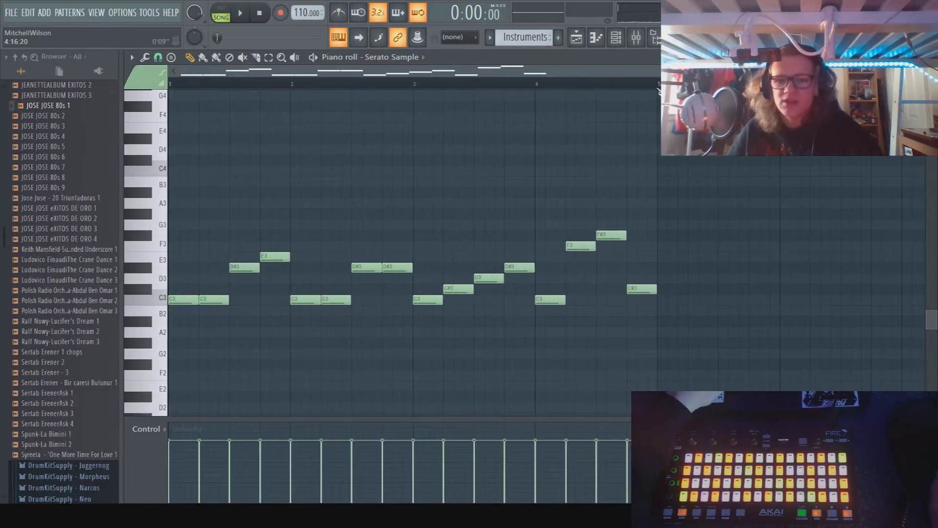
key("ctrl+a")
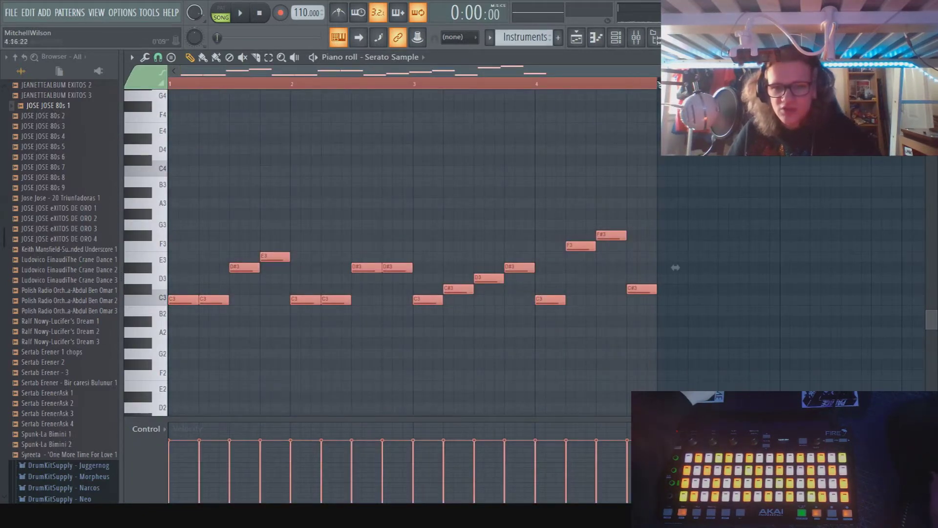
key("ctrl+b")
scroll(593, 220, "down", 3, "ctrl")
key("ctrl+d")
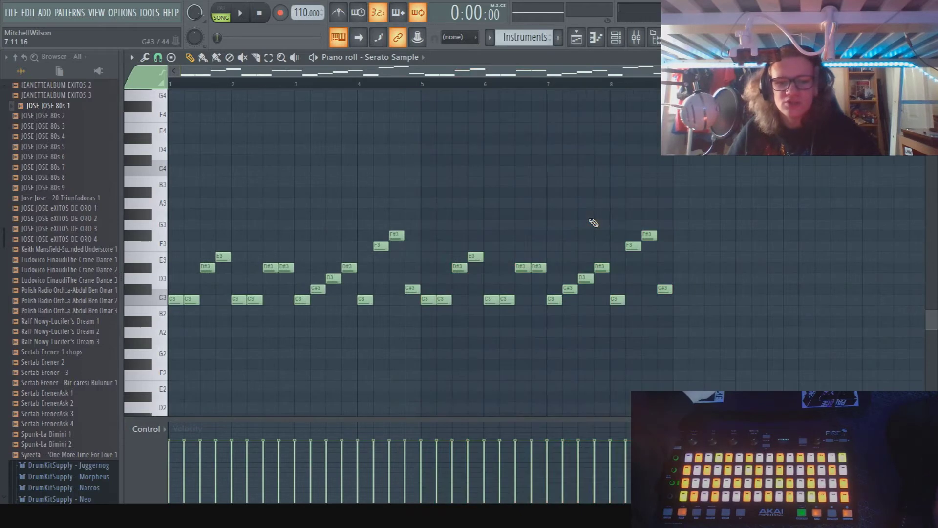
- Transpose the four notes in bar 7 up three semitones and play the pattern
left_click_drag(560, 312, 609, 263)
key("shift+Up")
key("shift+Up")
key("shift+Up")
key("space")
key("ctrl+d")
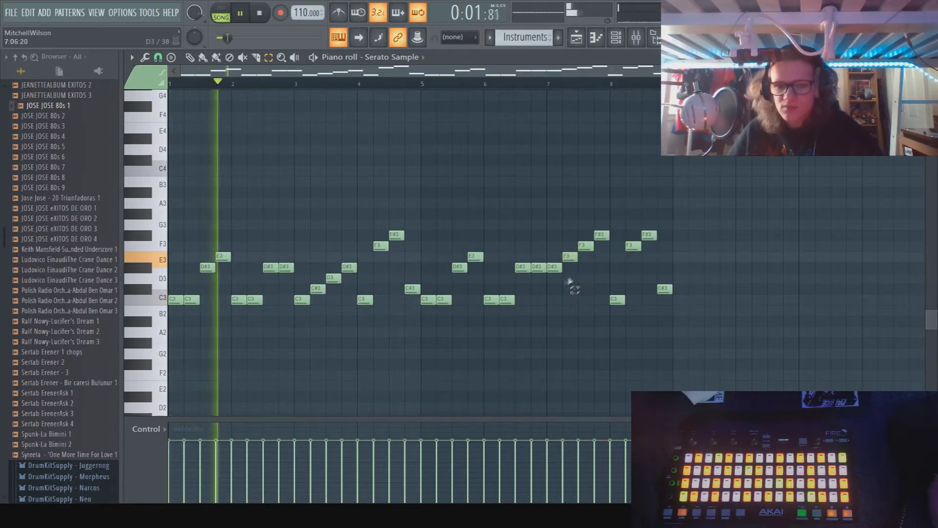
- Chop the last D#3 note of bar 6 into one half-length note and two quarter-length notes, and stop playback
scroll(570, 280, "up", 5)
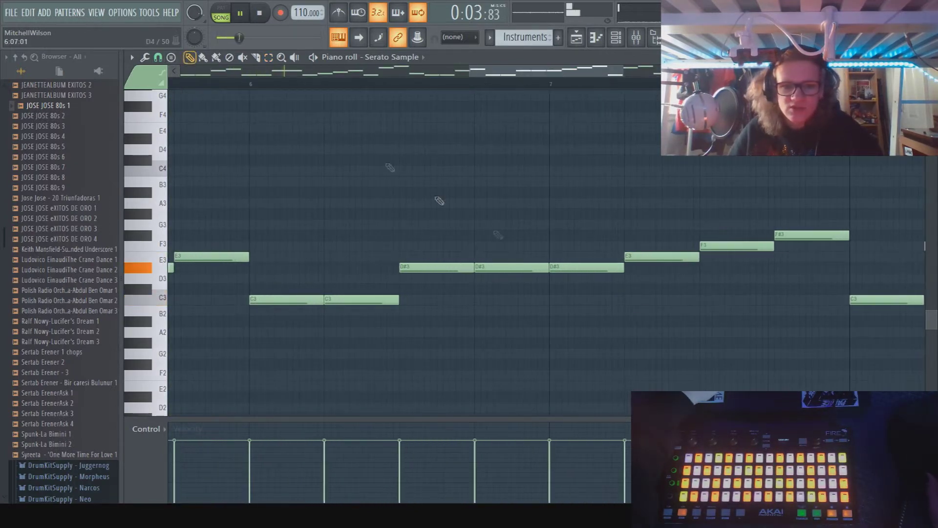
left_click_drag(521, 271, 508, 271)
left_click(518, 269)
left_click(538, 270)
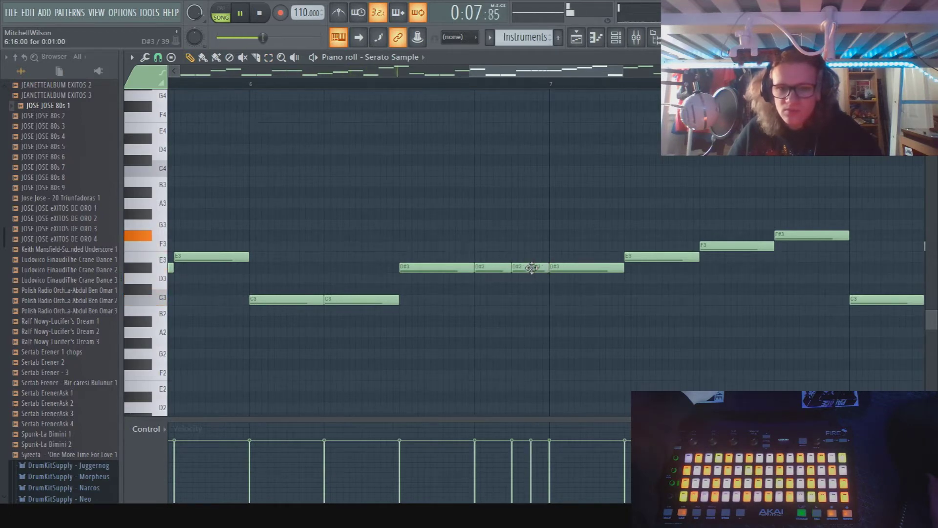
scroll(527, 305, "up", 2)
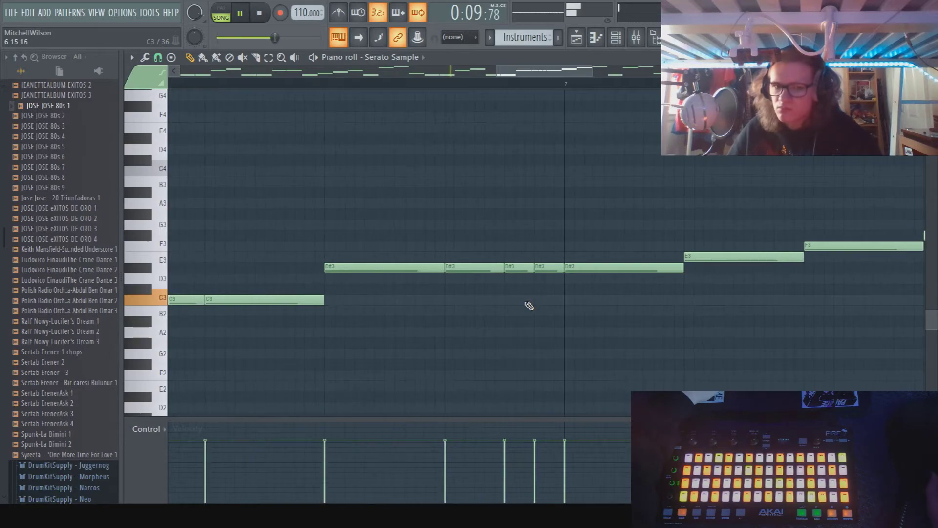
scroll(527, 308, "down", 4)
key("space")
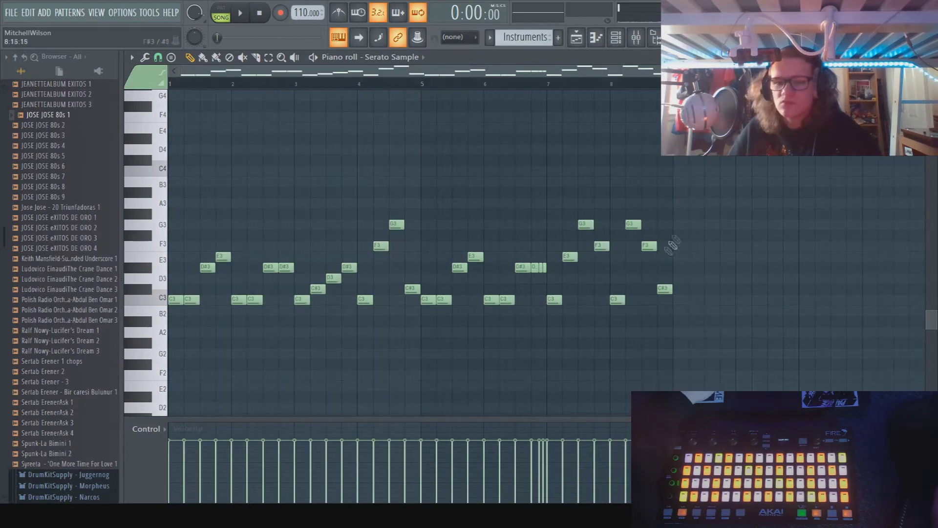
- Return to the playlist and collapse the open sample folder in the browser
left_click(583, 35)
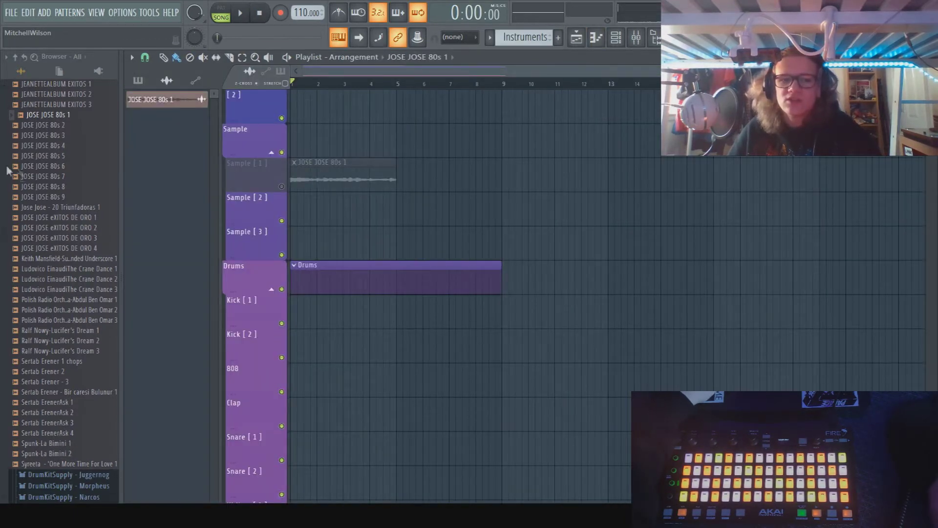
scroll(27, 176, "up", 8)
left_click(51, 188)
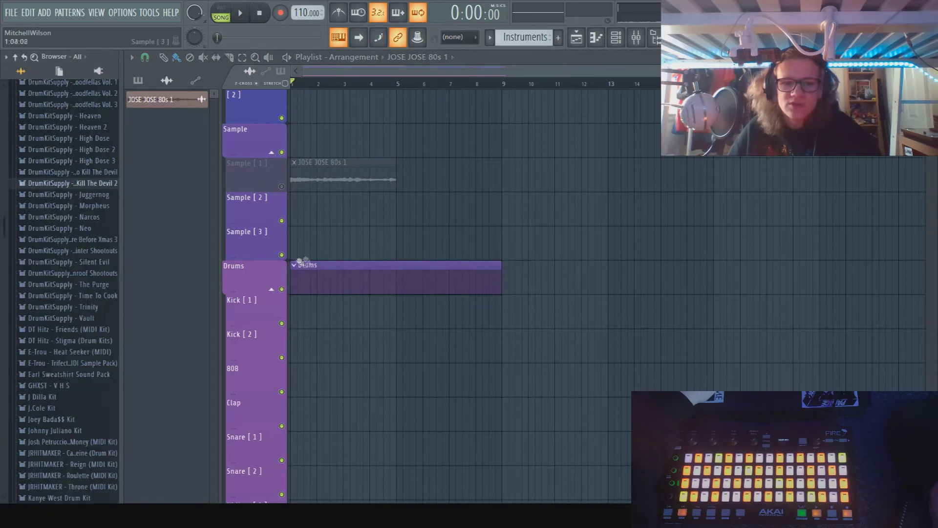
- Render the Instruments pattern clip to an audio clip and close the Serato Sample window
scroll(505, 299, "down", 10)
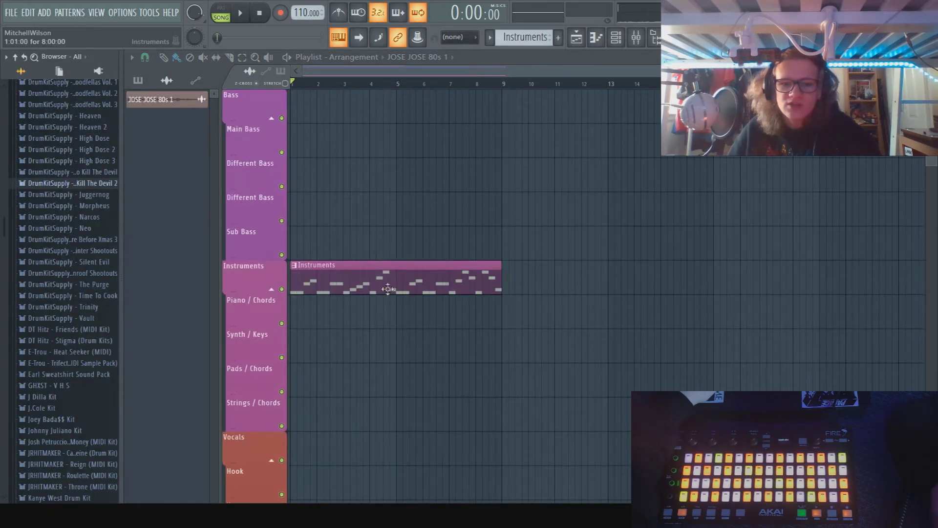
left_click(388, 289)
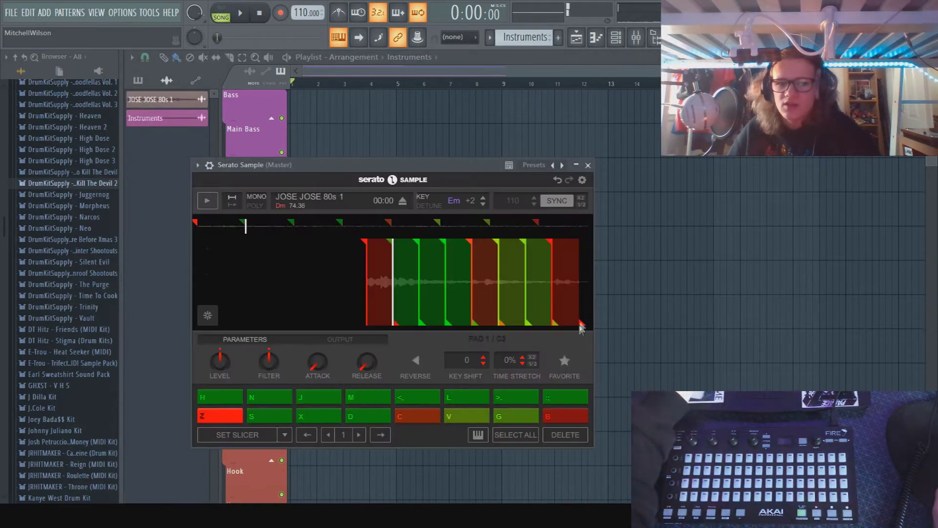
left_click(588, 165)
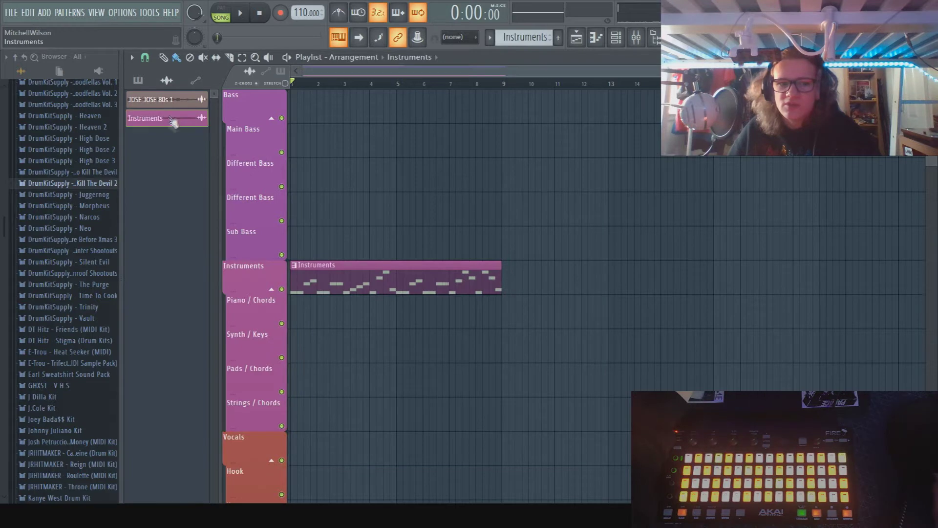
- Place the Chopped Sample audio clip at bar 1 of the Sample [2] track and play it with Sample [1] muted
left_click_drag(180, 149, 99, 292)
left_click(282, 255)
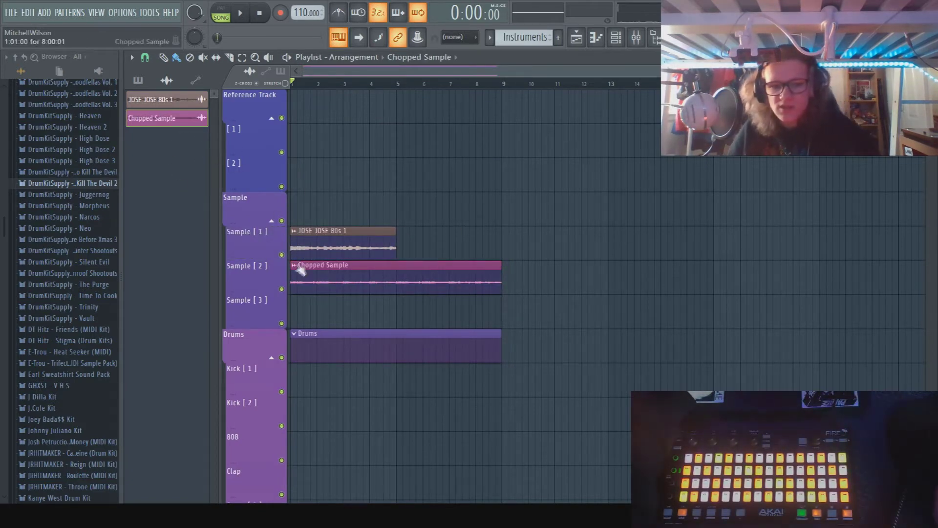
left_click(281, 255)
key("space")
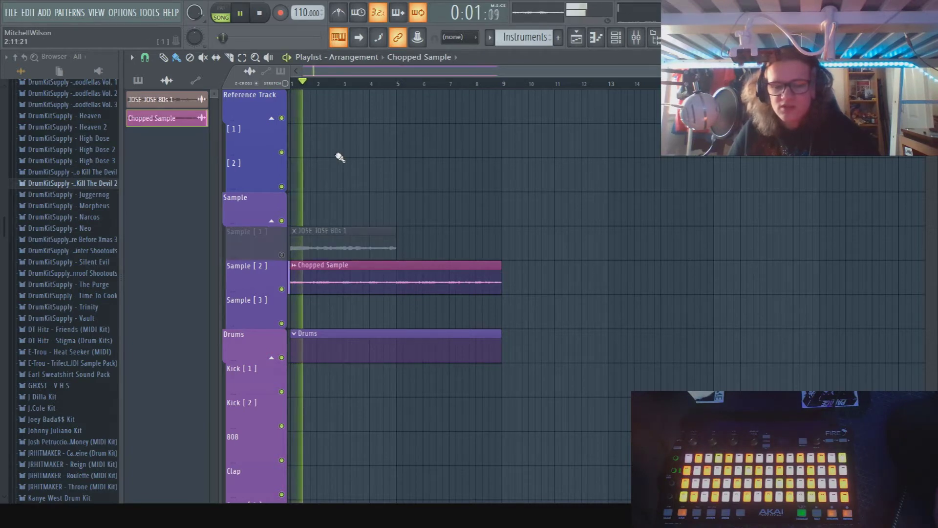
- Route the JOSE JOSE 80s 1 channel to mixer track 32 and the Chopped Sample channel to mixer track 33
key("F6")
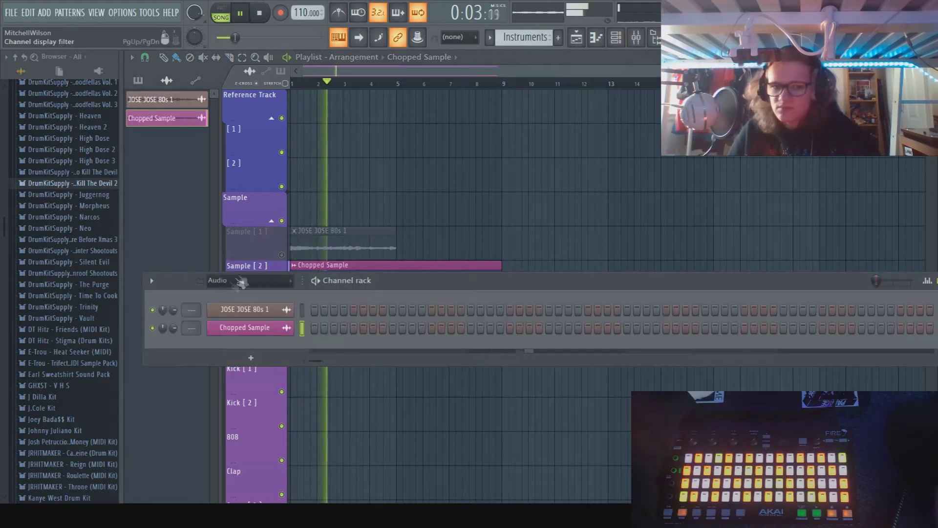
double_click(193, 309)
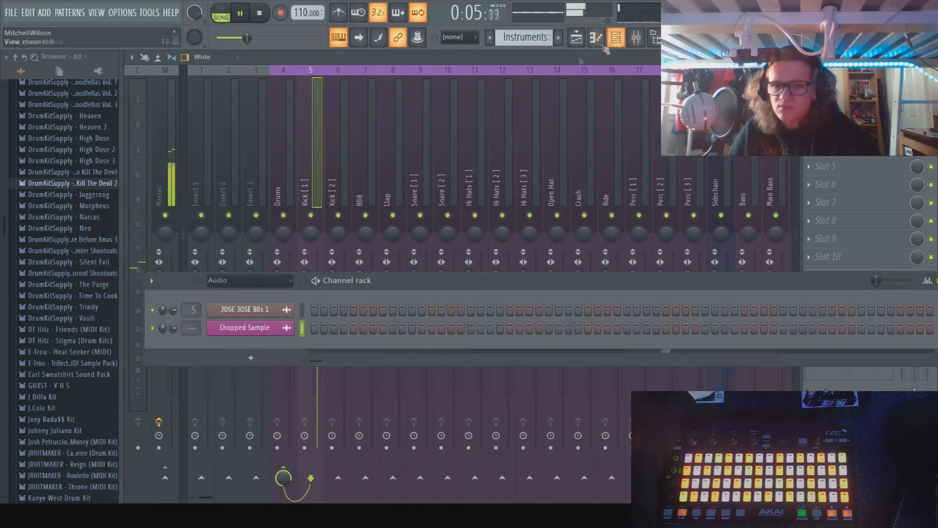
scroll(191, 308, "up", 20)
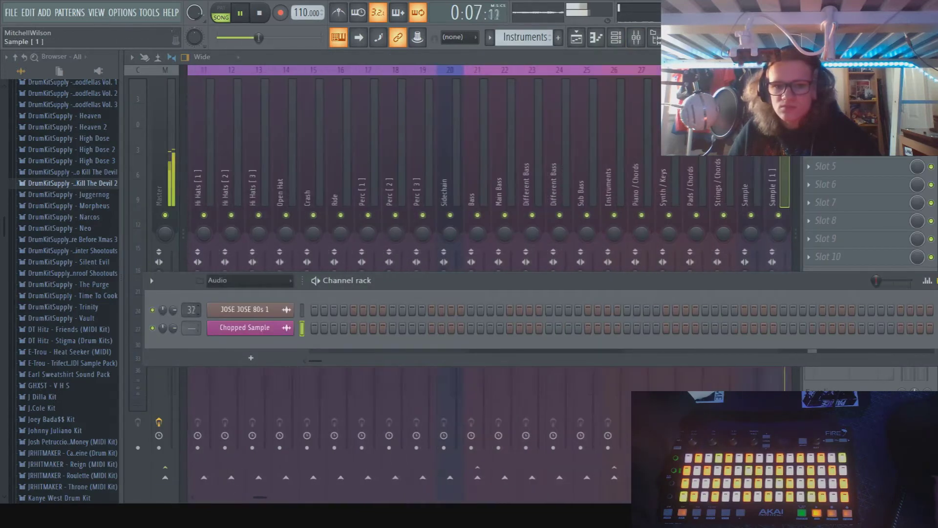
scroll(191, 309, "down", 1)
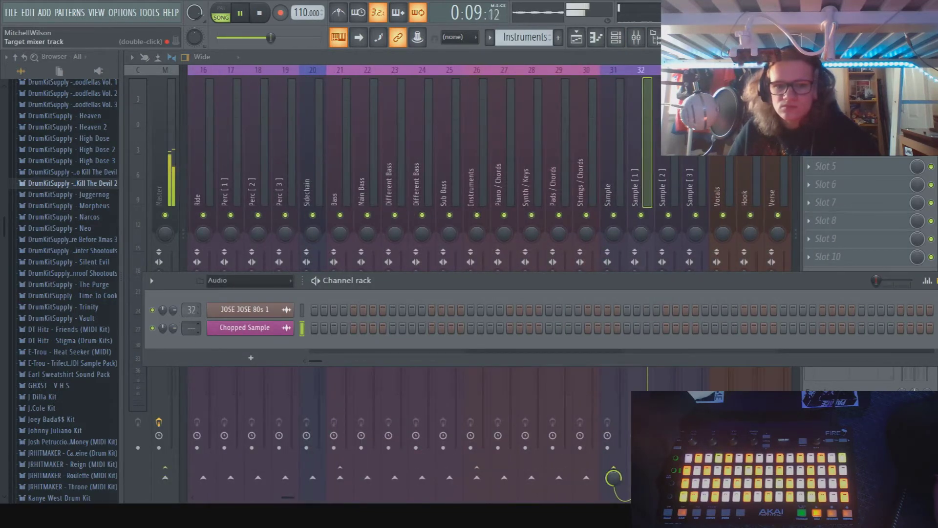
scroll(191, 327, "up", 20)
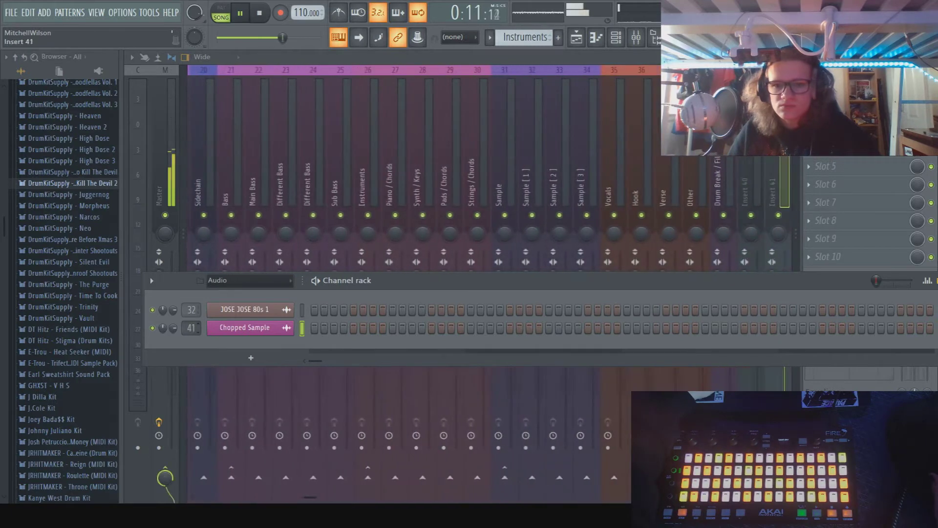
scroll(191, 327, "down", 8)
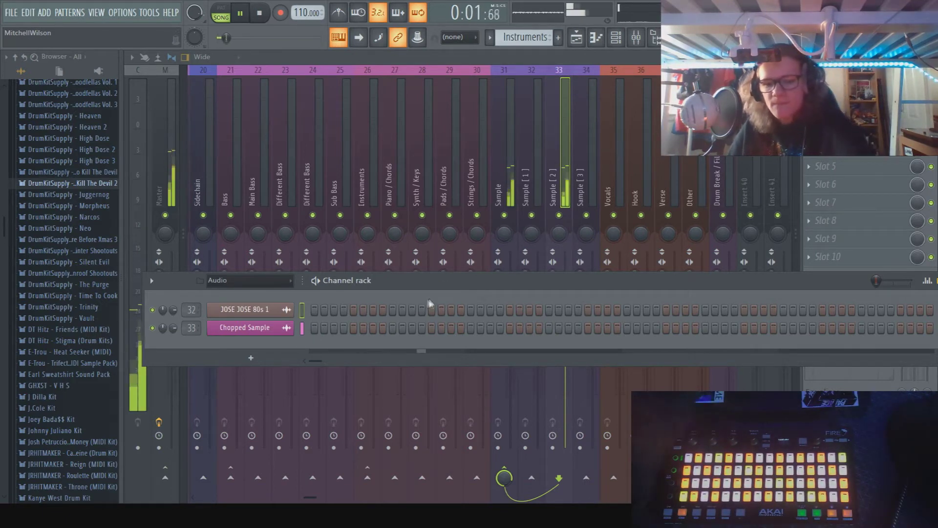
- Select the Sample bus in the mixer and return to the playlist
left_click(508, 151)
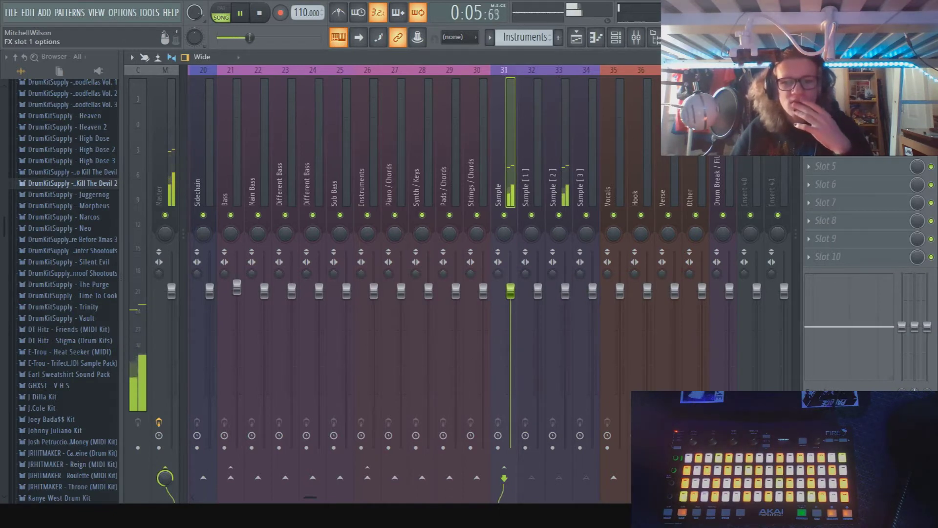
key("F7")
key("F5")
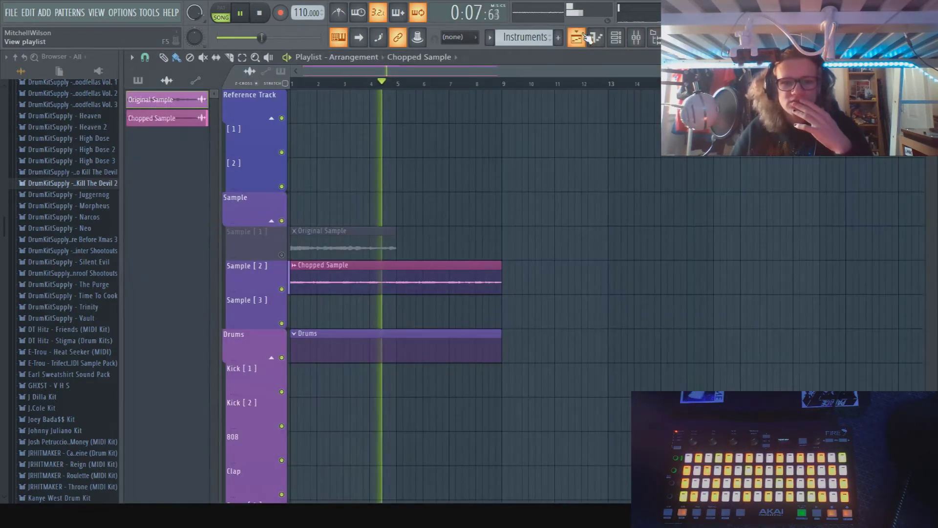
- Audition the Original Sample from bar 1 with Sample [2] muted, stop playback, and leave only Sample [1] muted
left_click(281, 255)
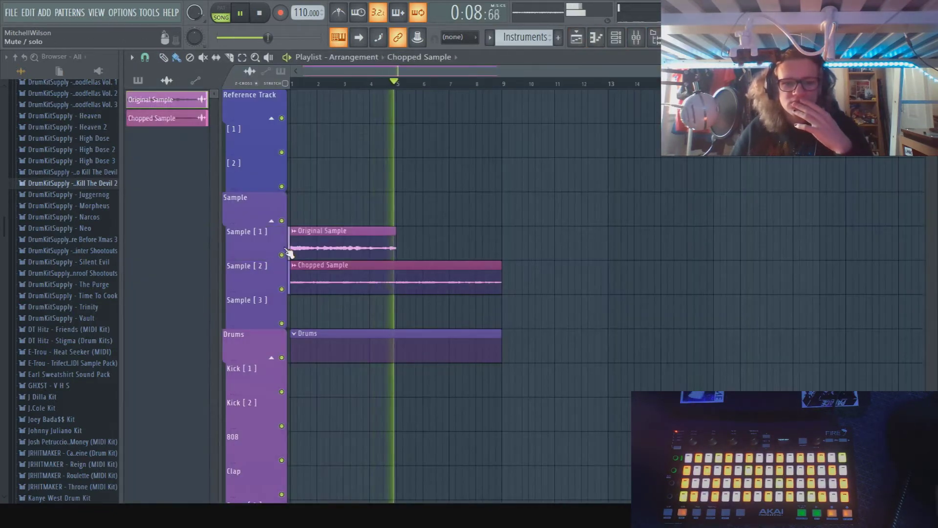
left_click(281, 288)
left_click(308, 87)
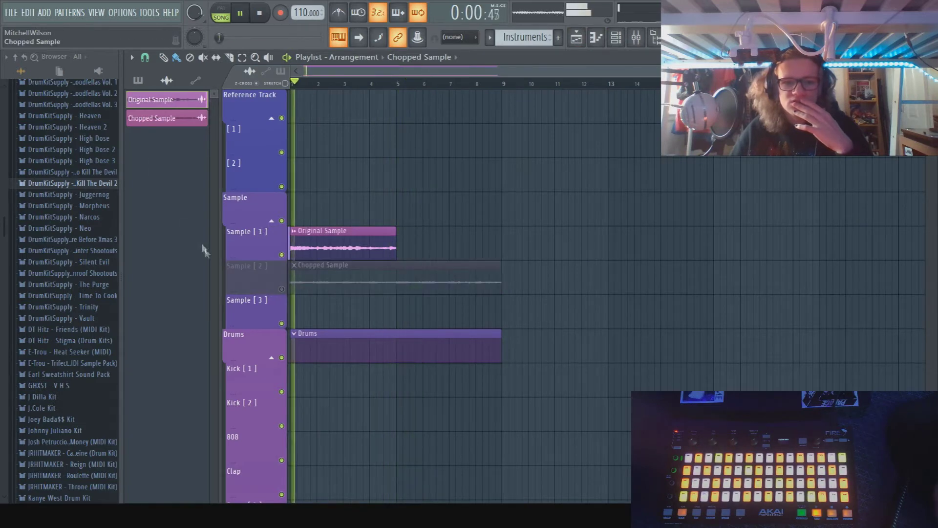
left_click(282, 290)
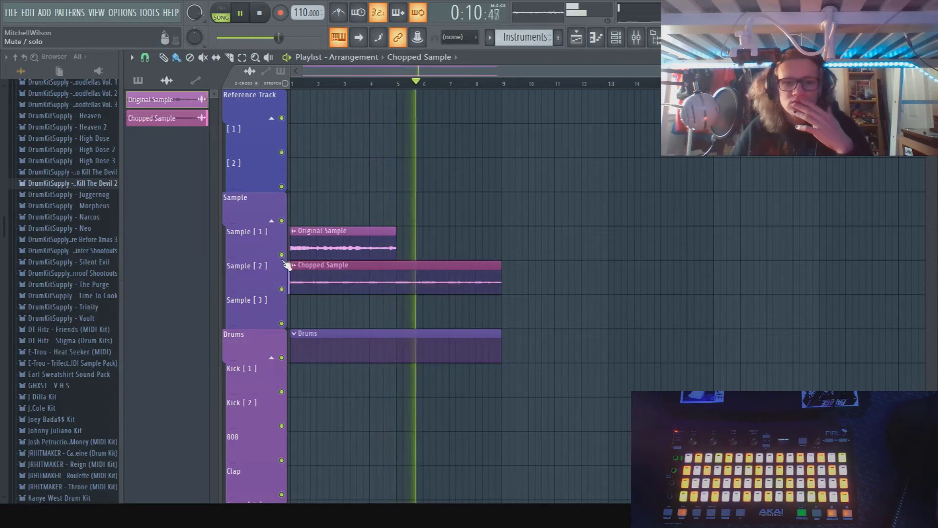
key("space")
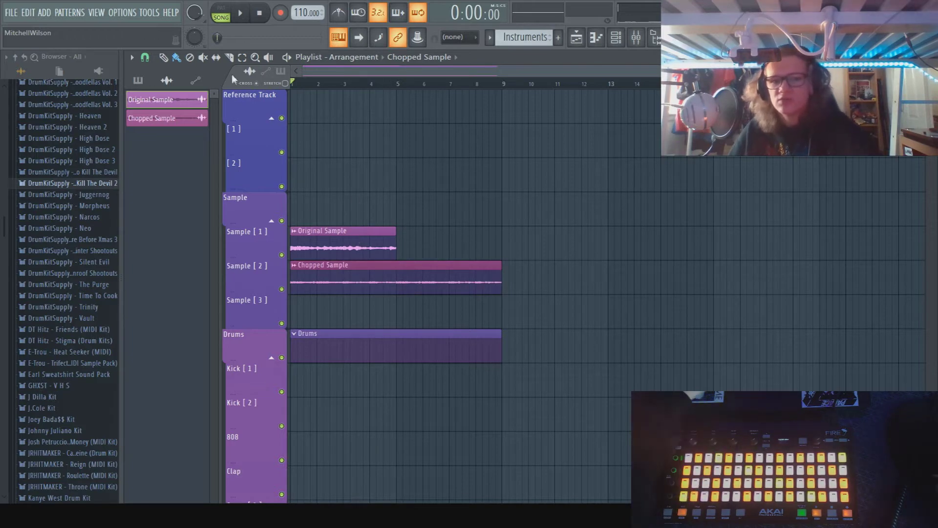
left_click(282, 255)
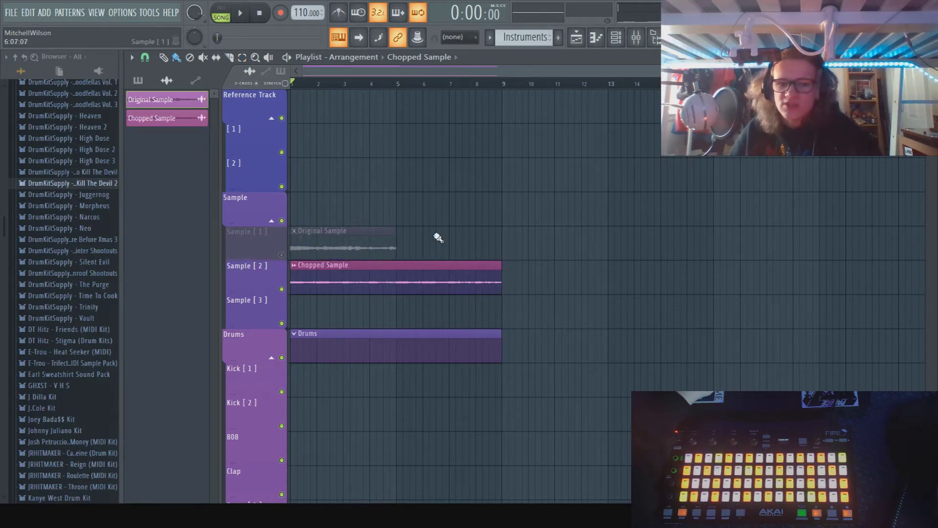
- With all channels shown in the channel rack, delete the Sampler channel and route Serato Sample to mixer track 33
scroll(538, 238, "down", 2)
left_click(617, 39)
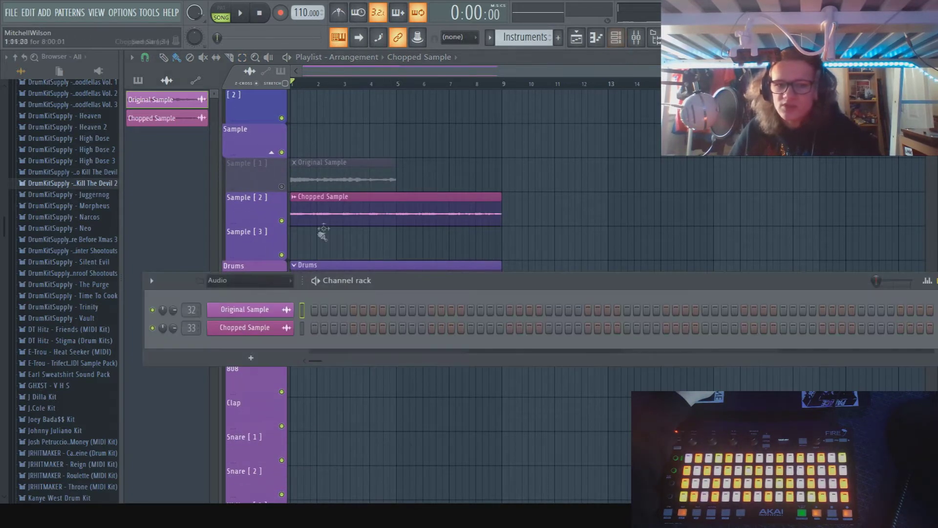
left_click(249, 280)
left_click(272, 307)
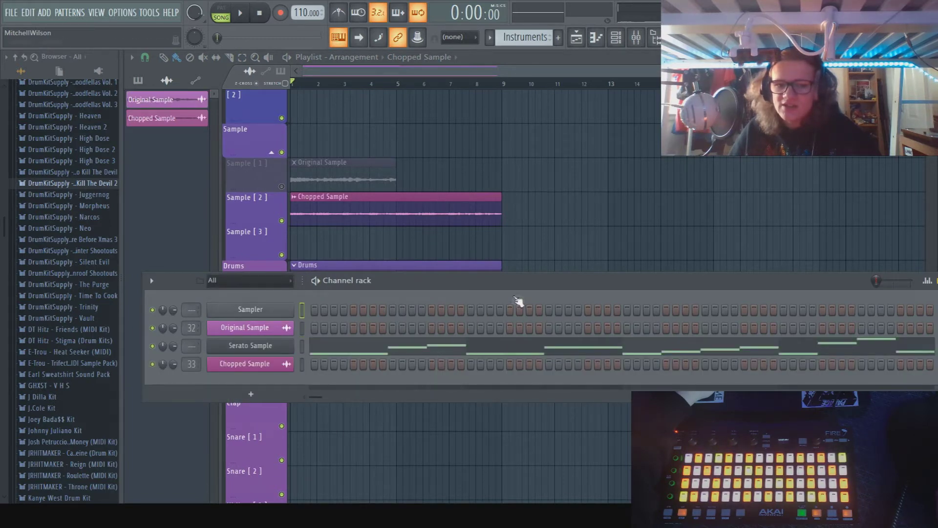
key("alt+Delete")
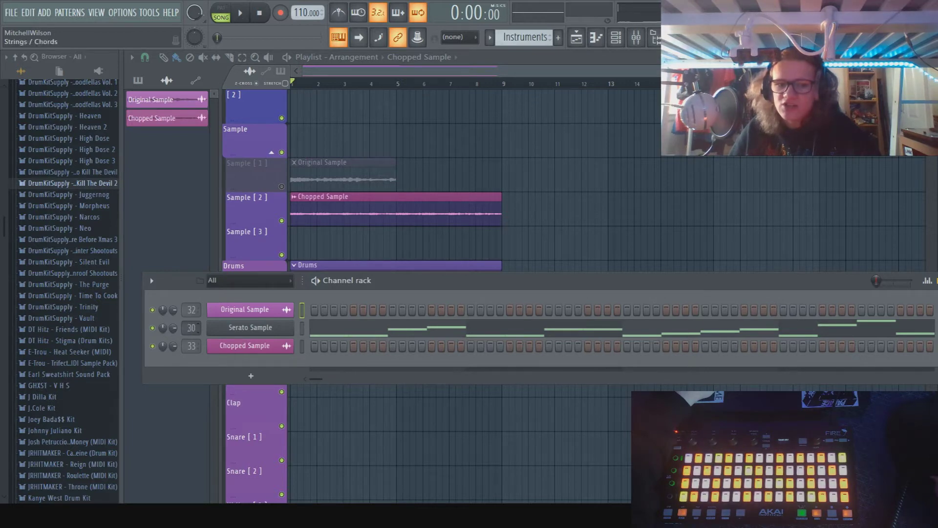
key("F6")
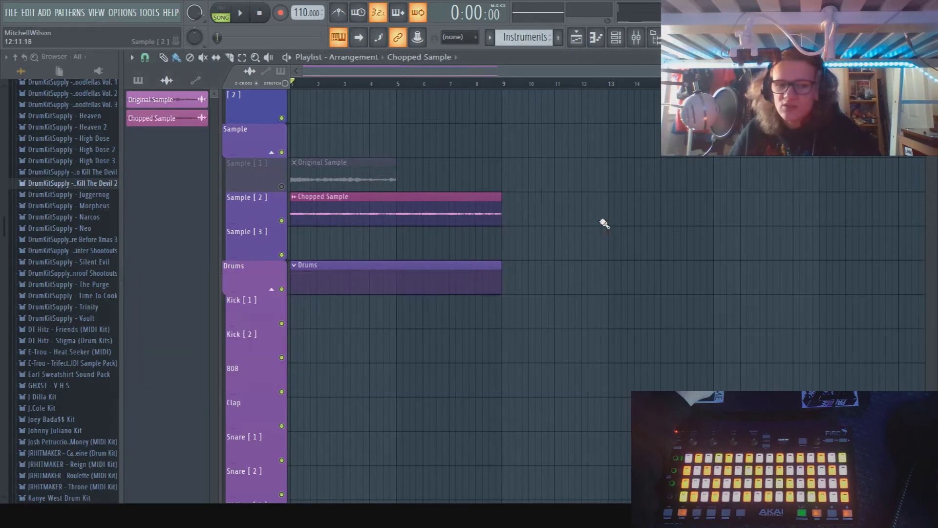
- During playback, add Fruity parametric EQ 2, with its lowest band moved up in frequency, and RC-20 Retro Color to the Sample bus
key("F9")
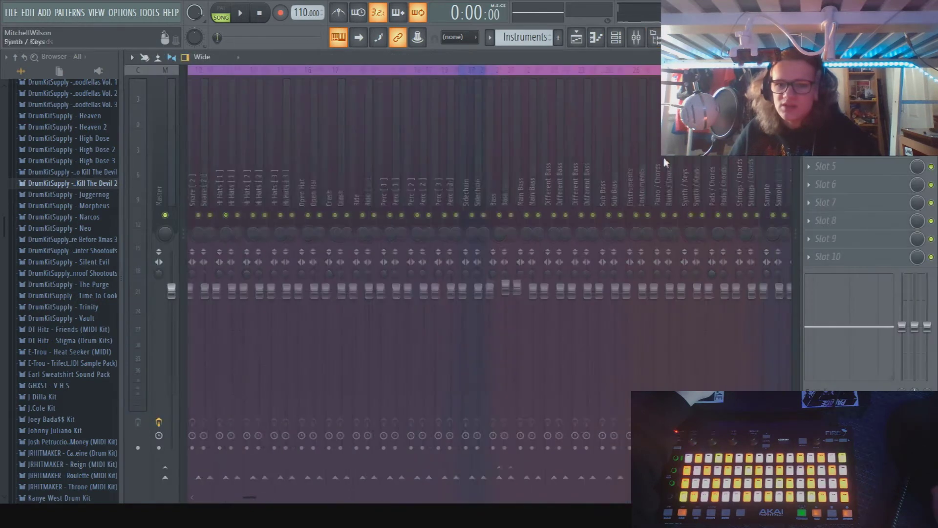
left_click(643, 149)
key("space")
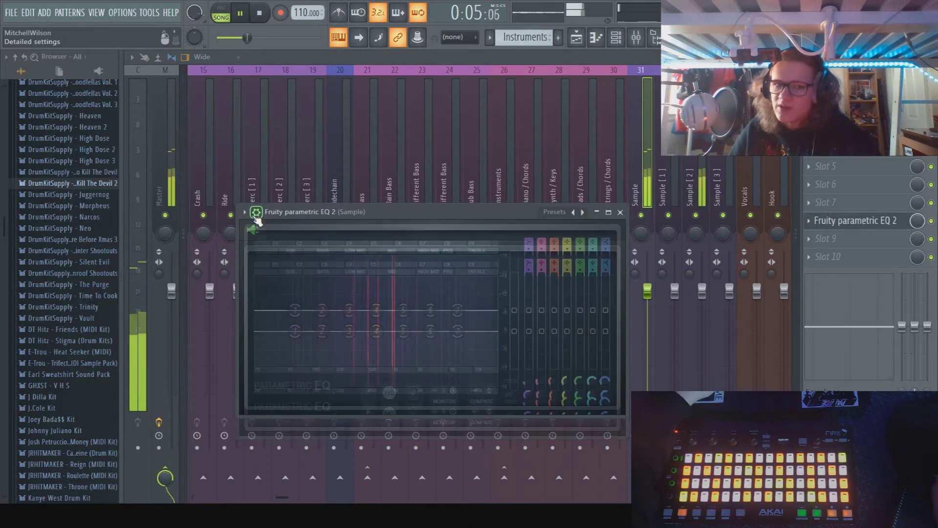
left_click_drag(287, 314, 352, 311)
left_click(620, 211)
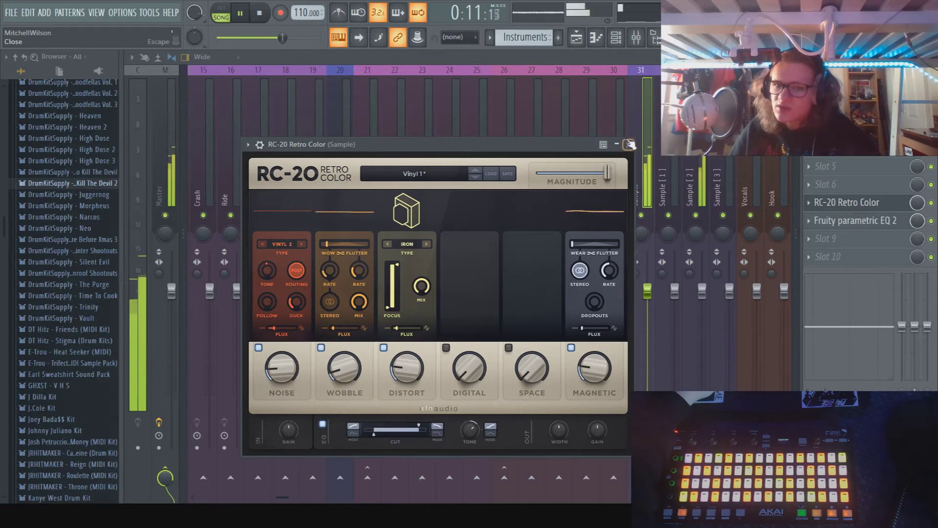
left_click(847, 202)
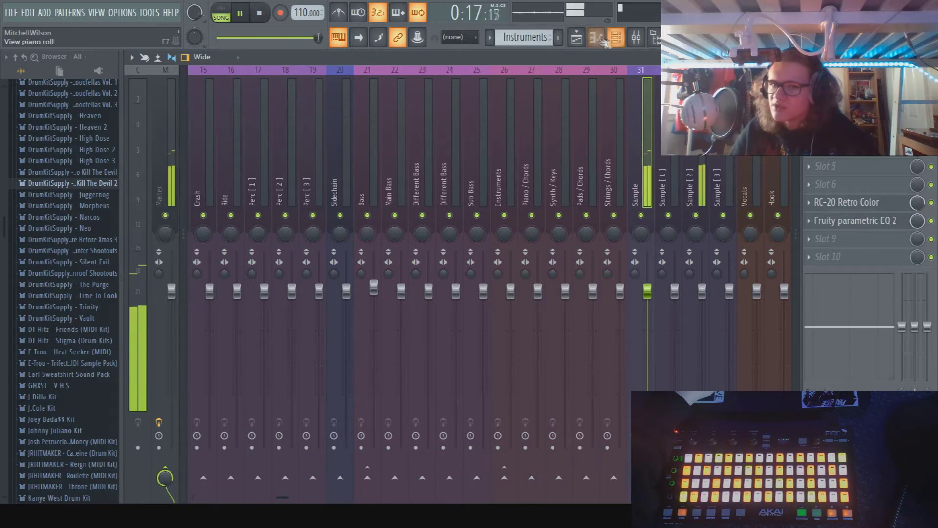
left_click(578, 38)
left_click(638, 38)
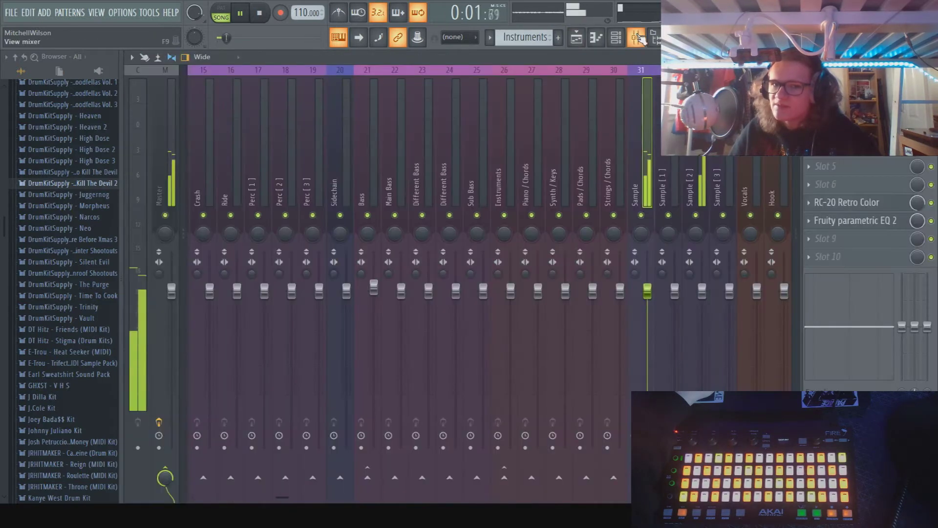
left_click(586, 36)
left_click(636, 38)
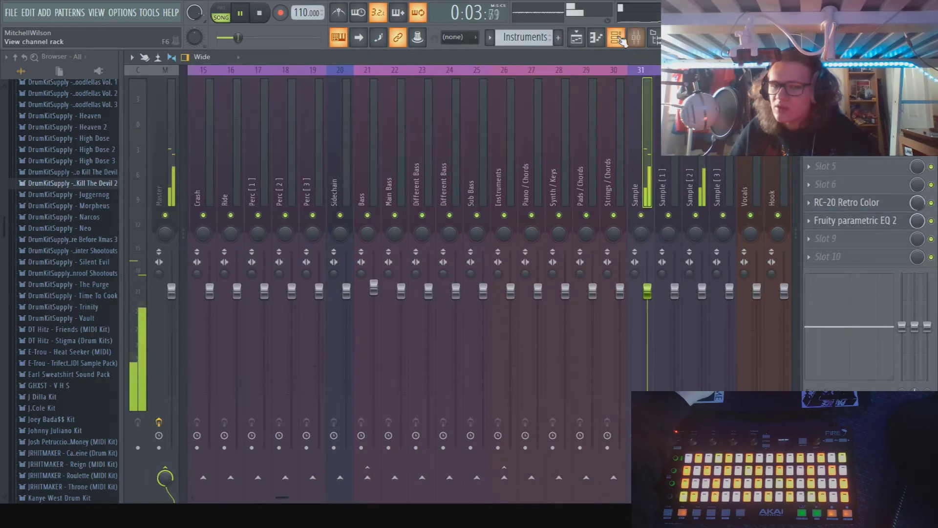
- Show the channel rack and expand the mai - 2 (Drum Kit) folder among the drum kits in the browser
left_click(620, 39)
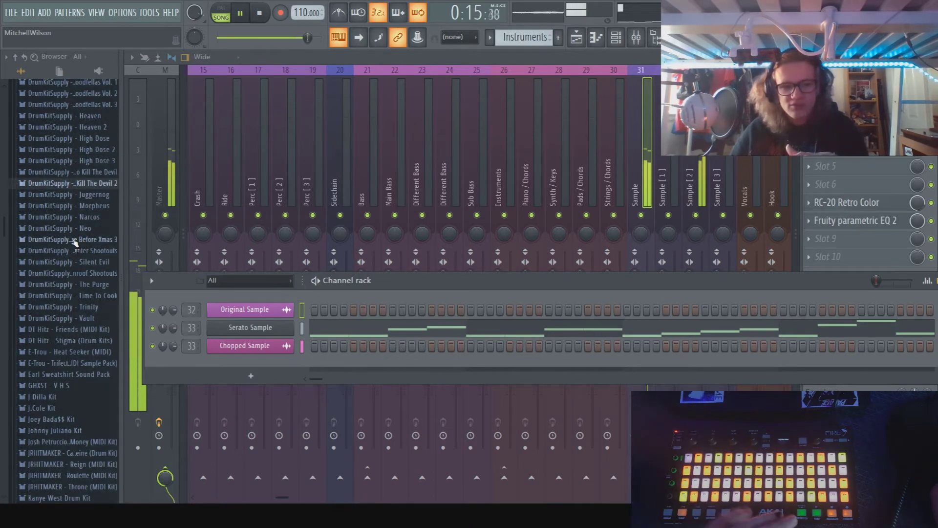
scroll(78, 244, "up", 3)
scroll(75, 245, "up", 15)
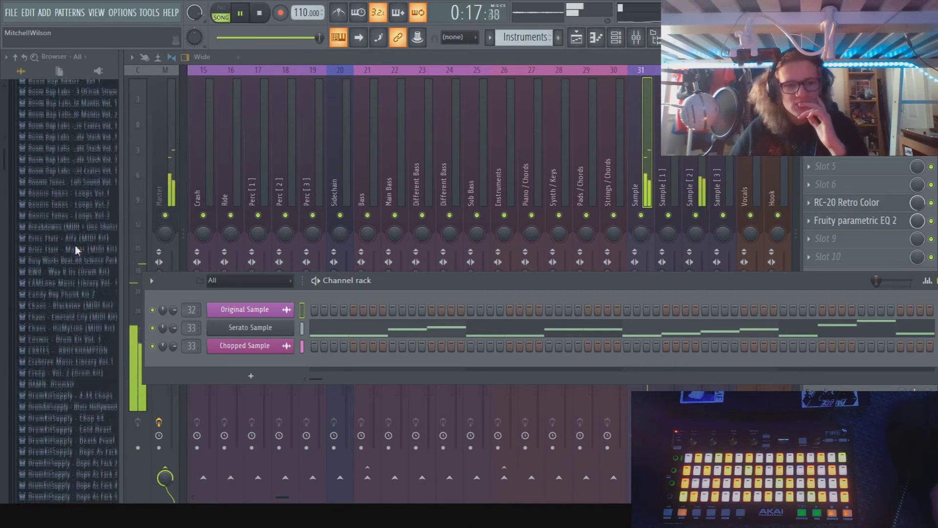
scroll(75, 246, "down", 9)
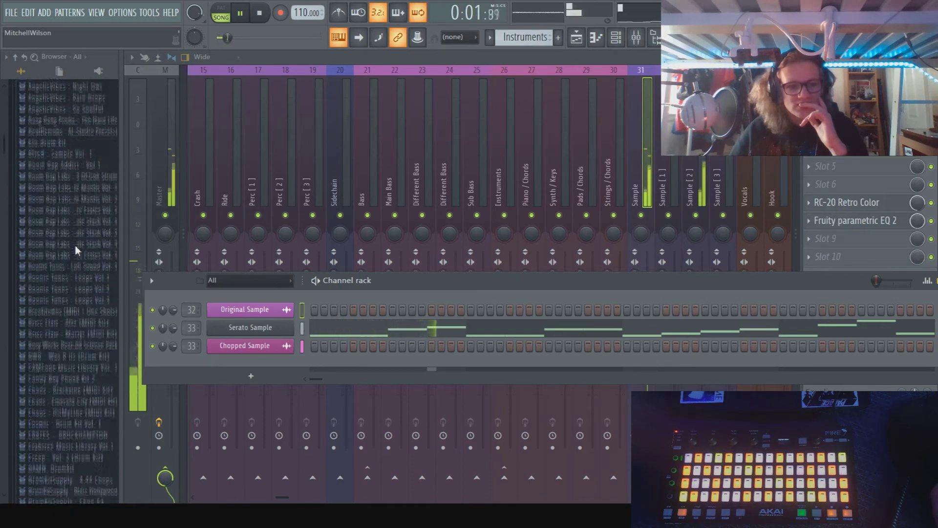
scroll(74, 246, "down", 12)
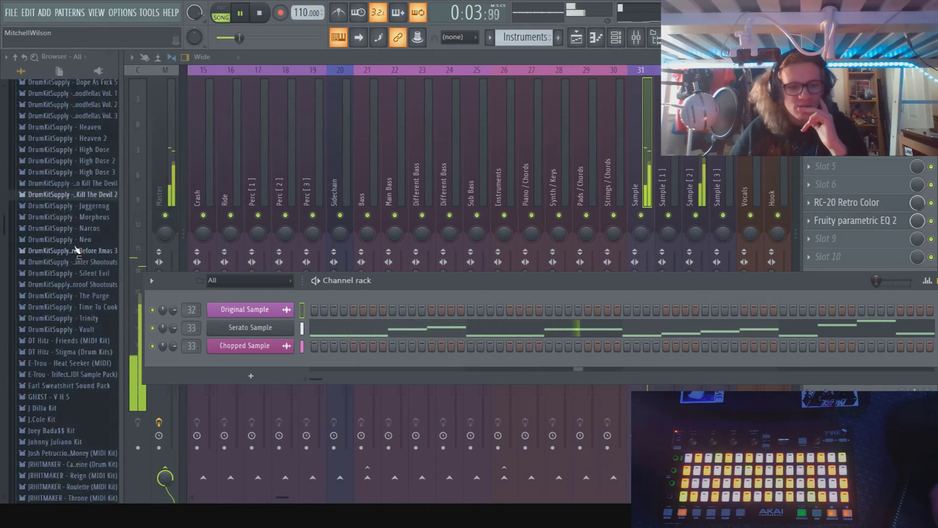
scroll(74, 245, "down", 3)
left_click(54, 365)
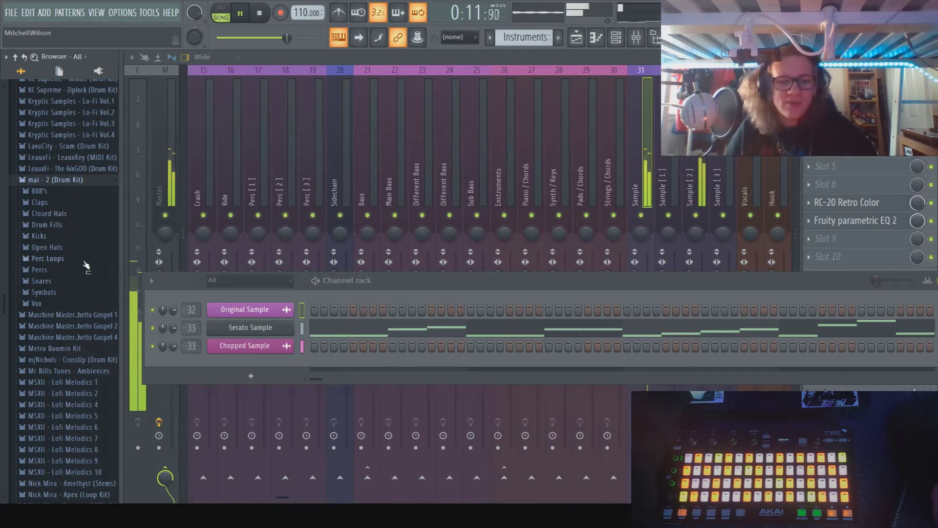
- Place Perc Loop 1 at bar 1 of the Drum Breaks / Fills track, check its sample settings, and add a second copy at bar 3
left_click(61, 282)
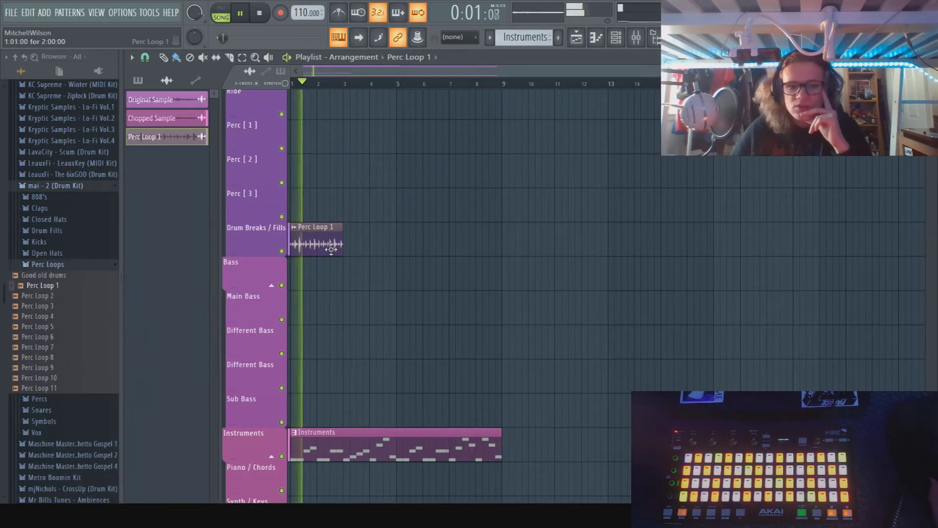
double_click(344, 244)
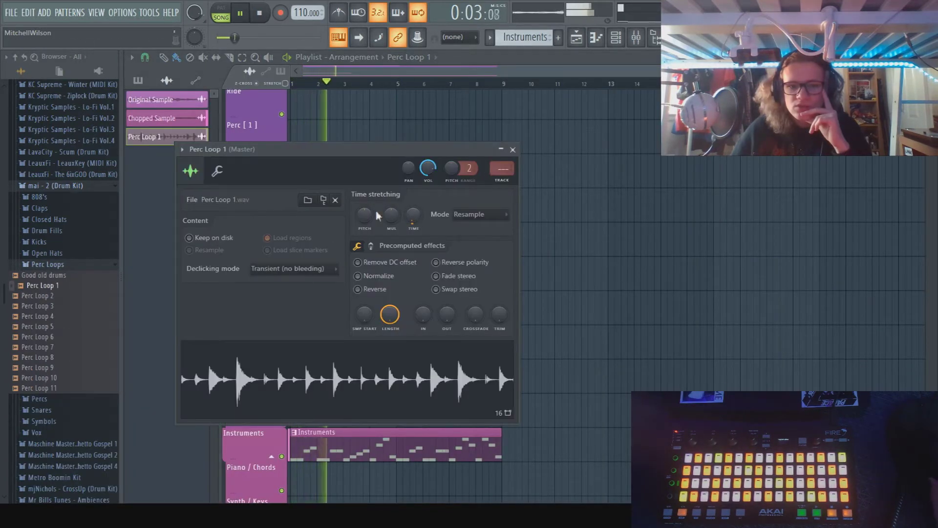
left_click(513, 149)
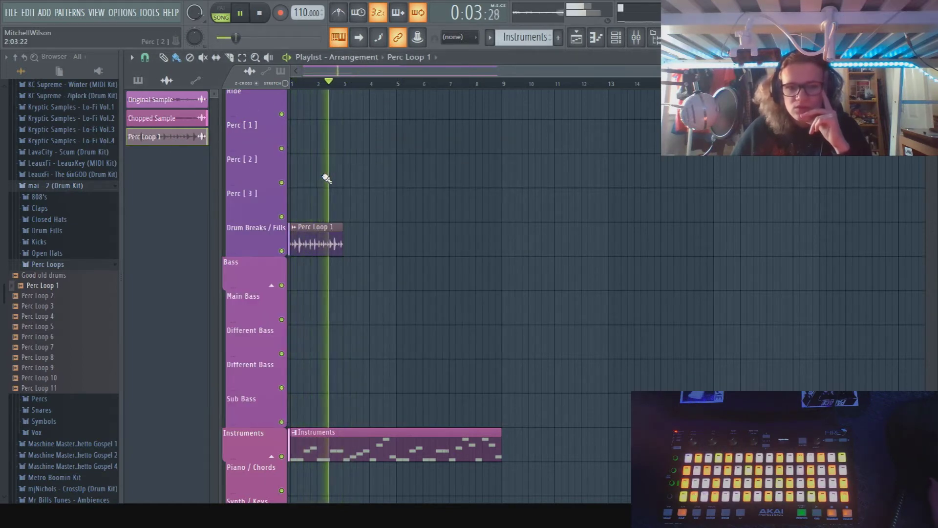
left_click(351, 247)
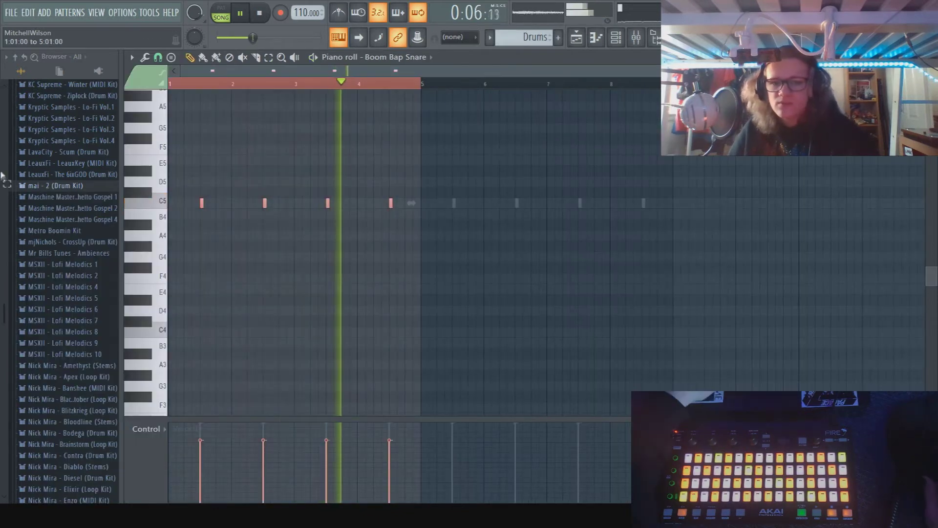
- Show the channel rack, and check the Snare [2] and Snare [1] tracks in the mixer during playback
left_click(616, 37)
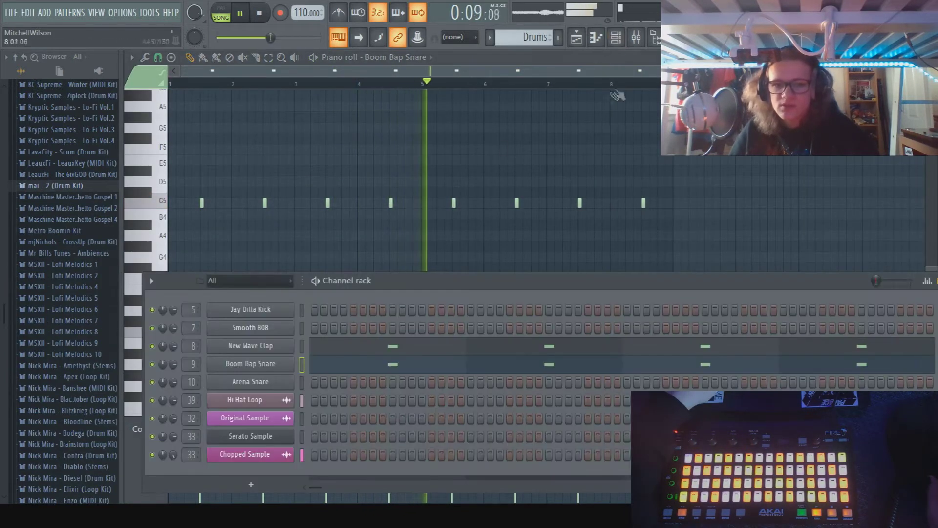
left_click(635, 43)
left_click(388, 117)
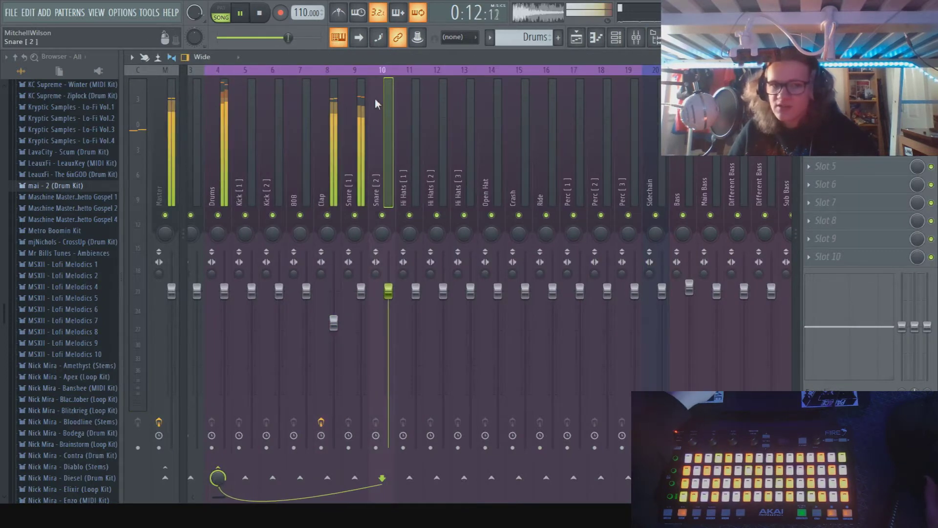
left_click(362, 122)
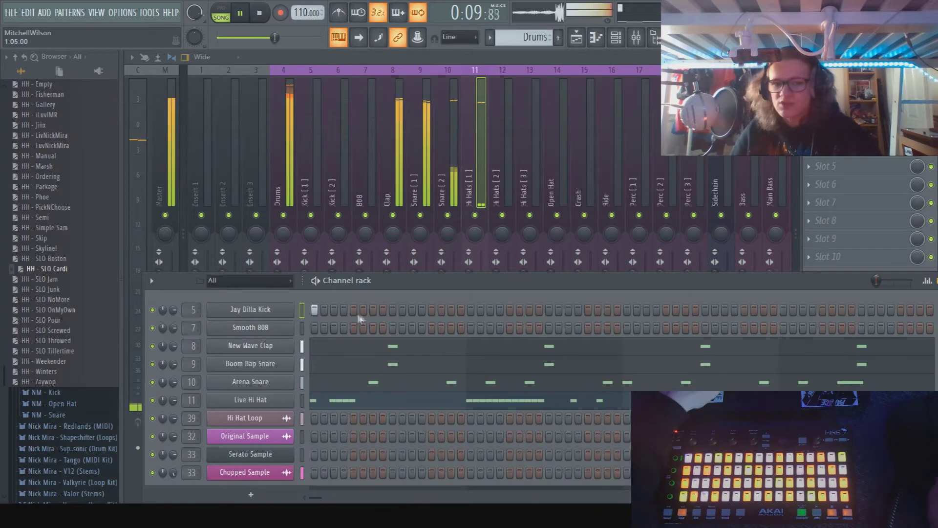
- Try Jay Dilla Kick hits on steps 5, 7, 11 and 13 during playback, and clear the kick row
left_click(363, 309)
left_click(353, 310)
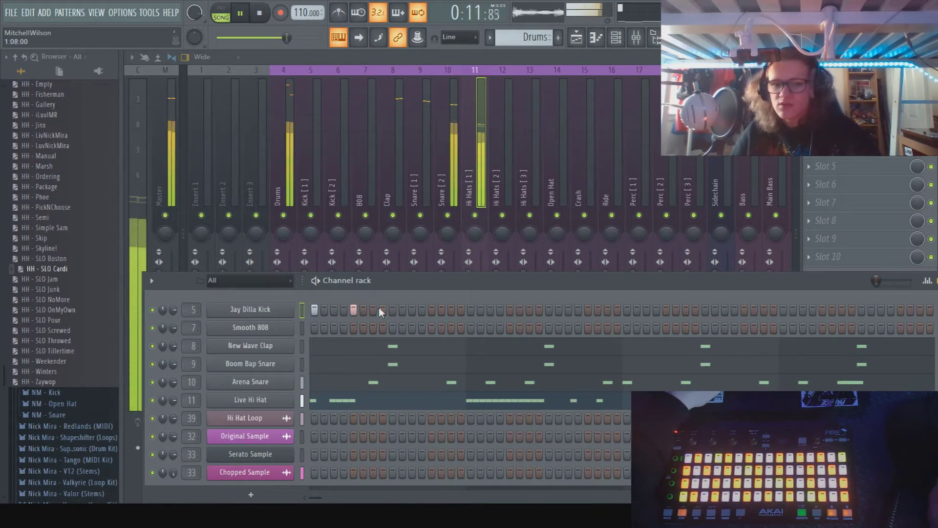
left_click(373, 309)
left_click(411, 310)
left_click(432, 309)
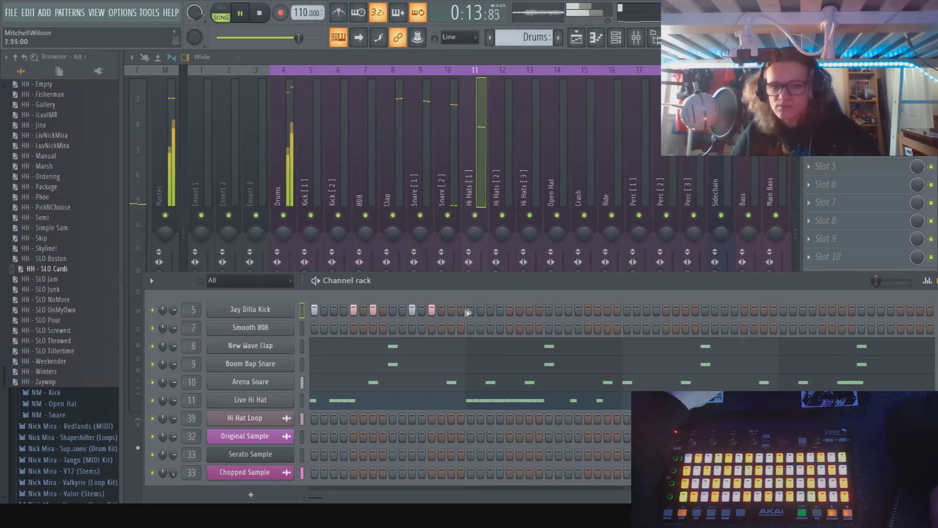
left_click(431, 310)
left_click(412, 310)
left_click(373, 310)
left_click(354, 310)
left_click(314, 309)
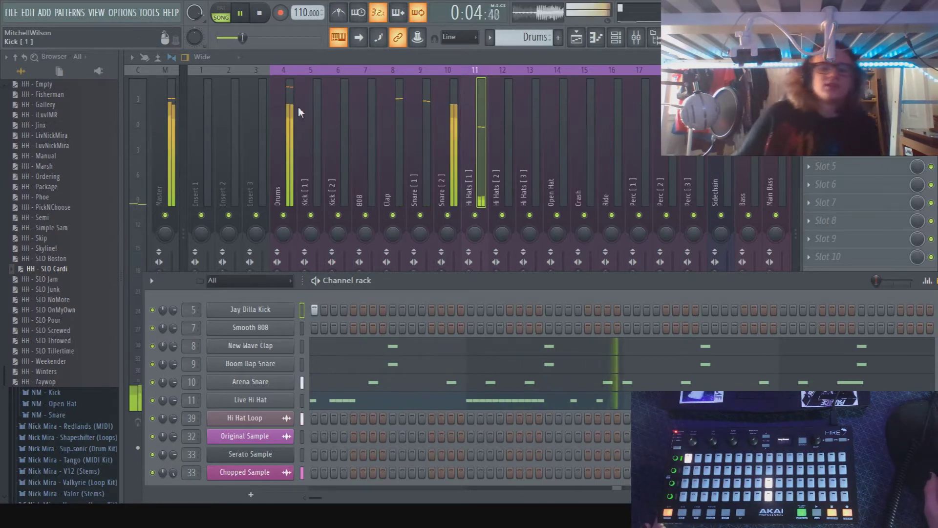
- Stop playback, check the Jay Dilla Kick piano roll and bring the channel rack back
left_click(261, 18)
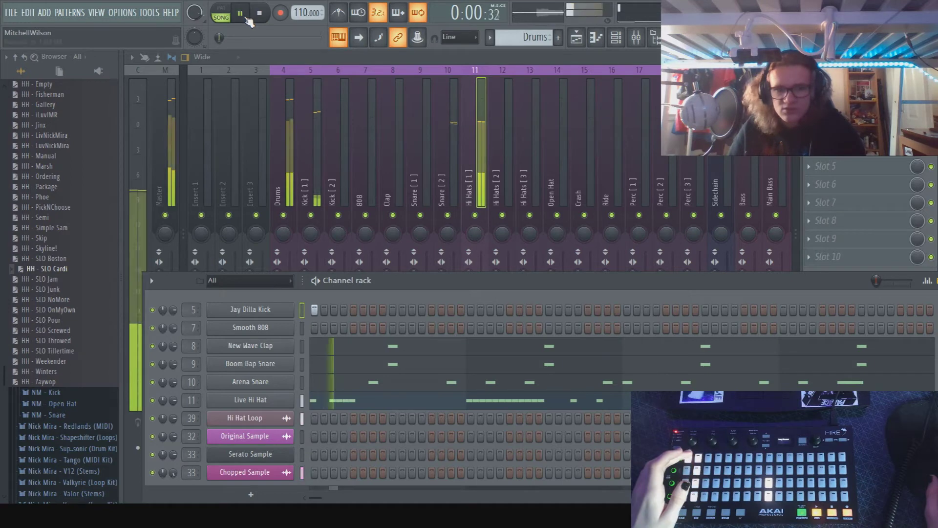
key("space")
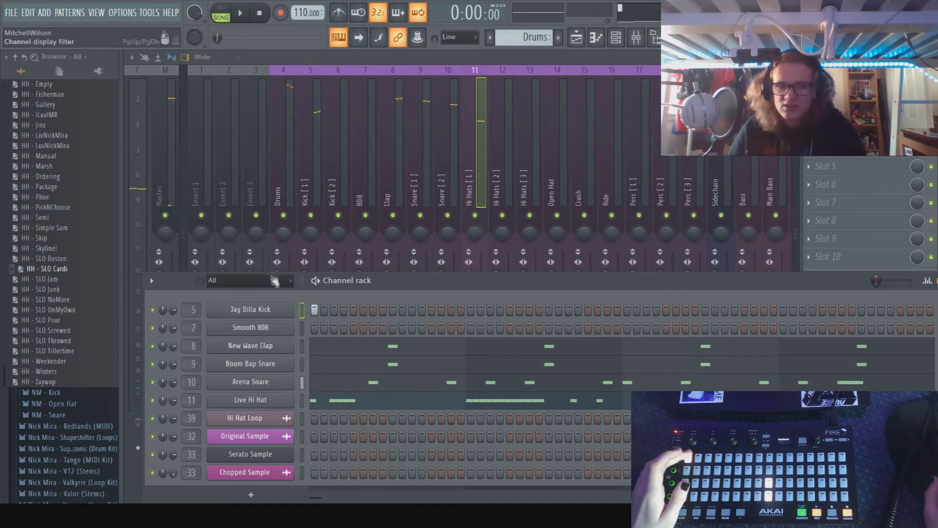
key("F7")
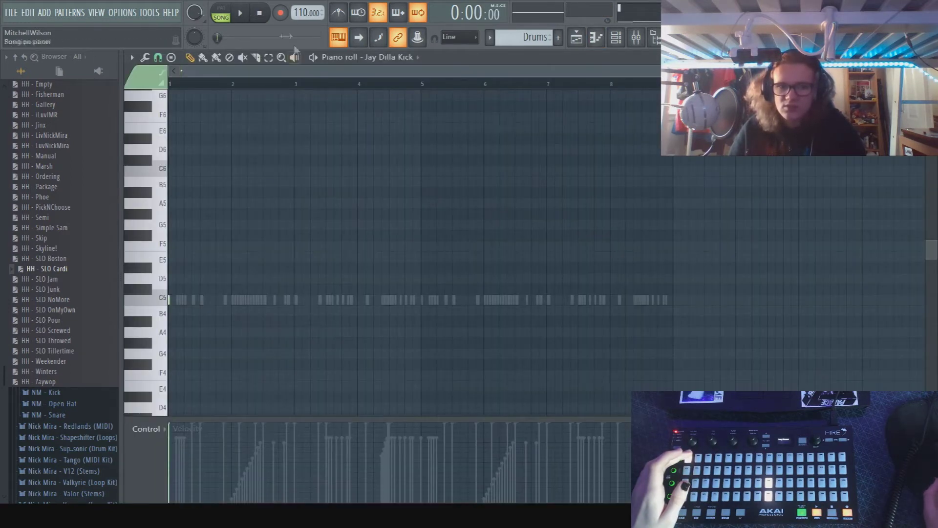
left_click(616, 37)
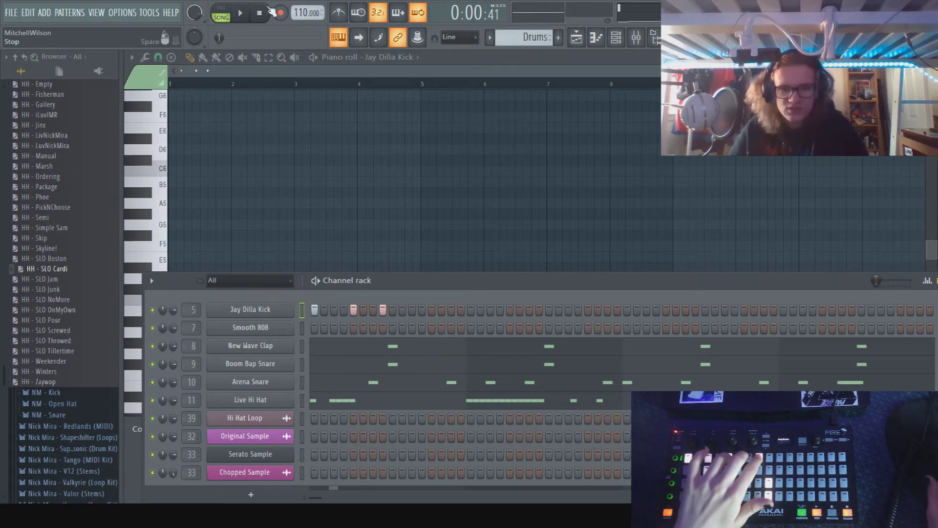
- Program Jay Dilla Kick hits on steps 1, 4 and 7 while auditioning the opening with playback
key("space")
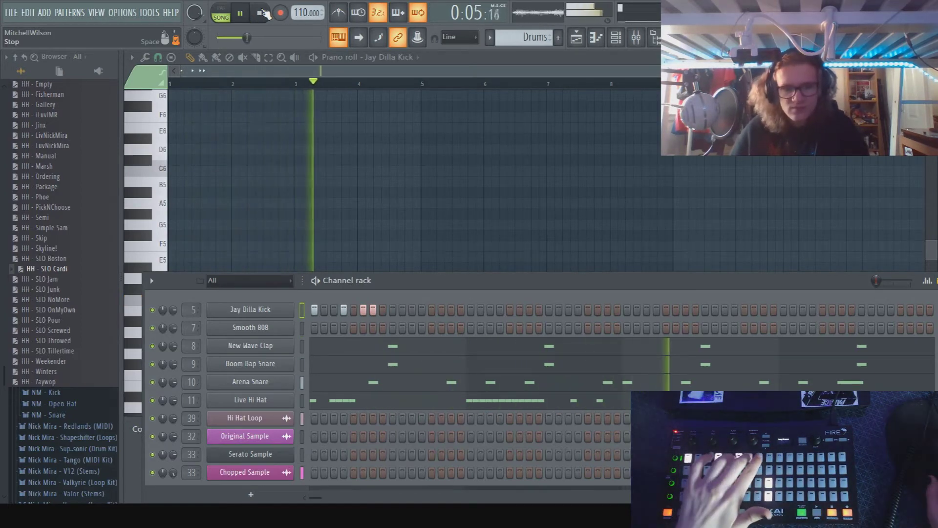
left_click(264, 13)
left_click(241, 14)
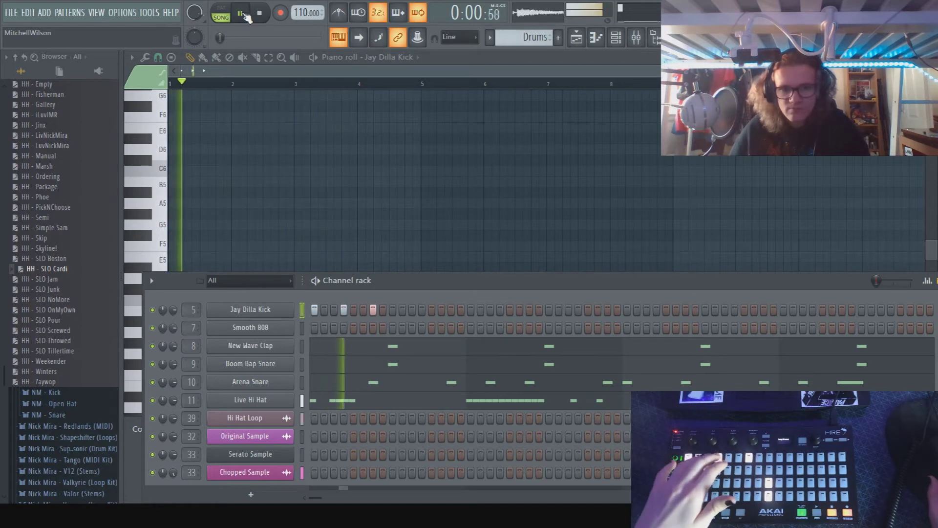
left_click(244, 14)
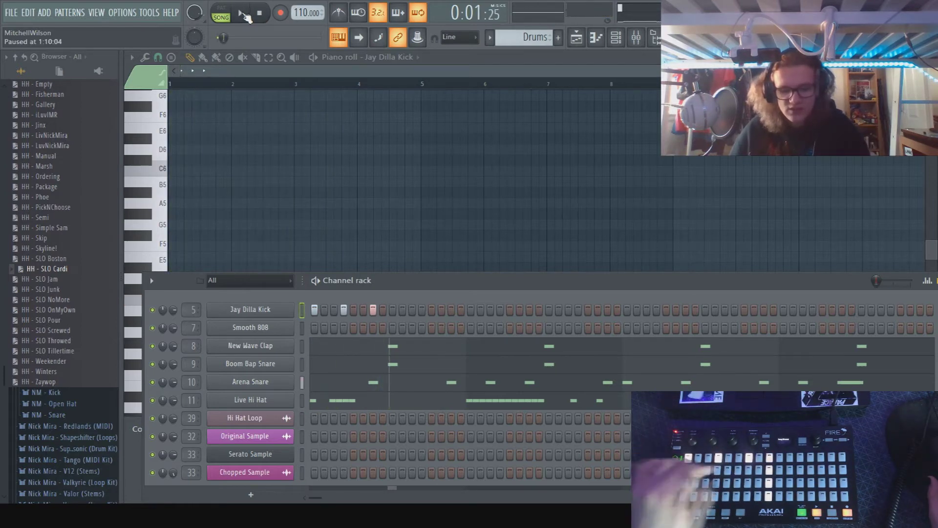
- Add Jay Dilla Kick hits on steps 11 and 13, playing and pausing the song to check their timing
left_click(242, 13)
left_click(243, 16)
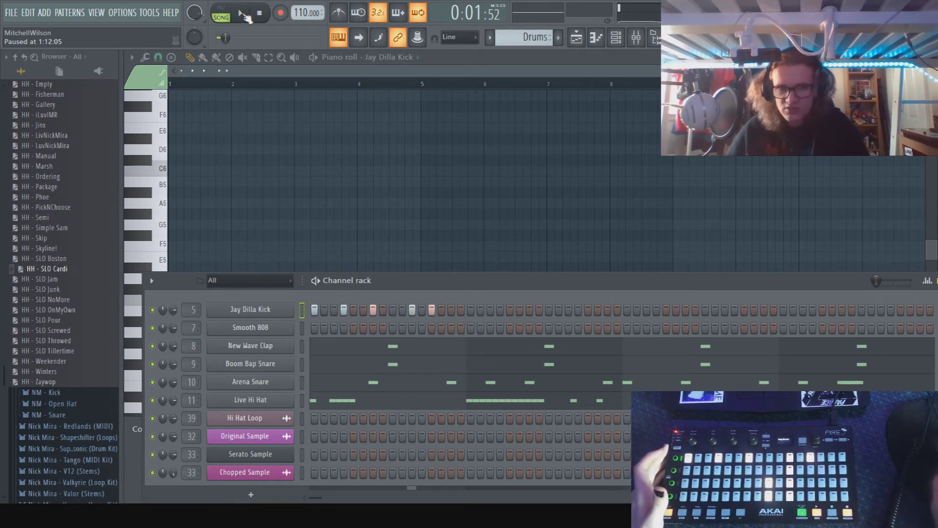
left_click(243, 16)
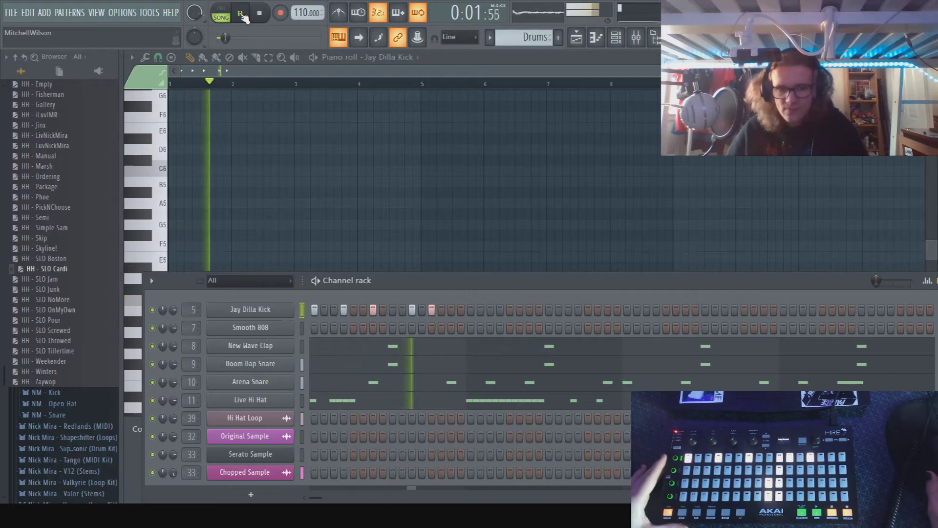
left_click(243, 16)
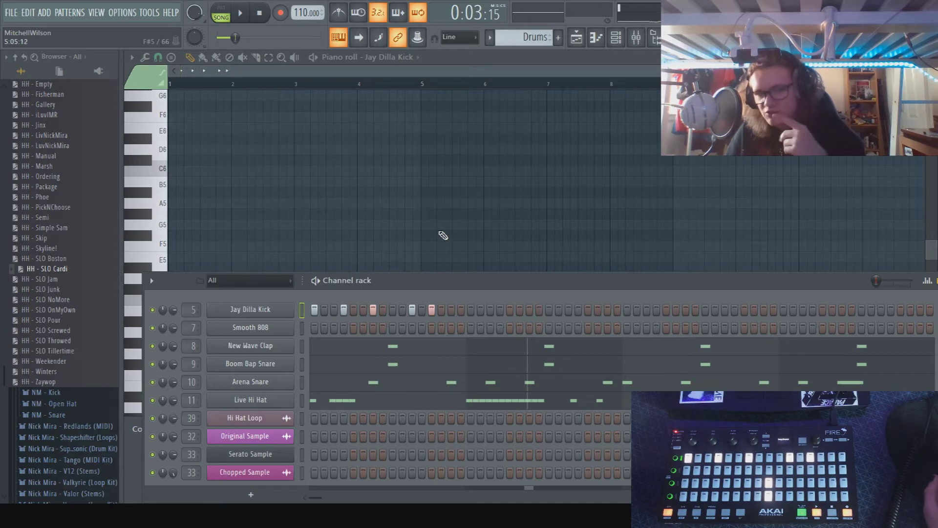
- Check the Jay Dilla Kick notes in the piano roll against the channel rack pattern
key("F6")
scroll(459, 240, "down", 3)
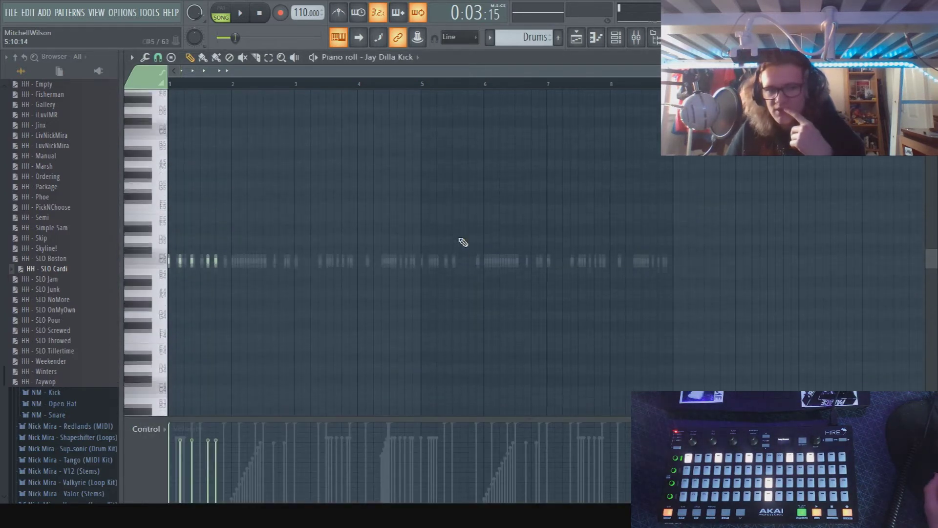
left_click(614, 48)
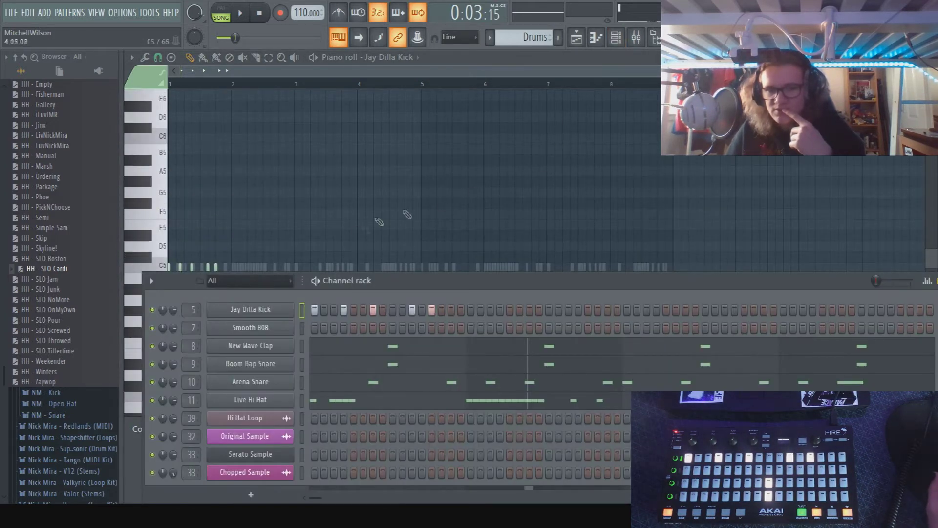
key("F6")
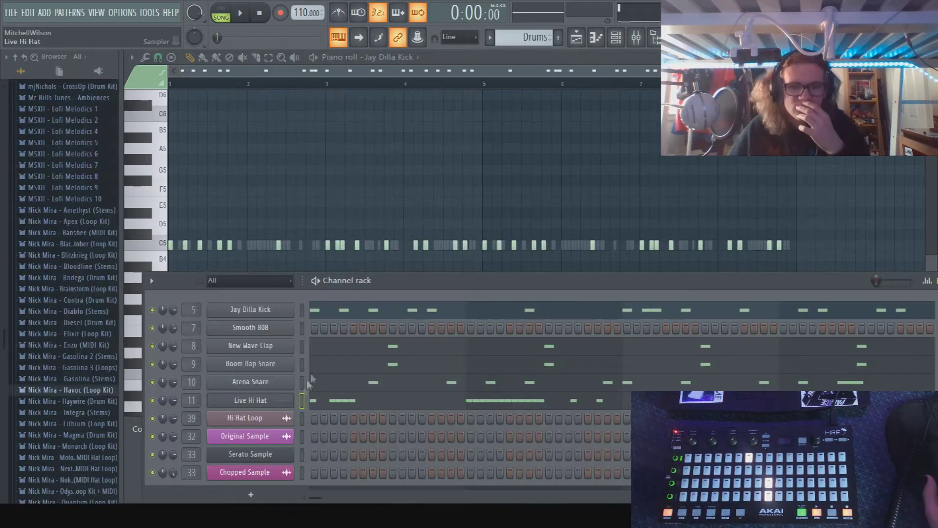
- Review the Live Hi Hat notes and velocities in the piano roll, and return to the mixer with the channel rack
key("F6")
scroll(328, 344, "down", 3)
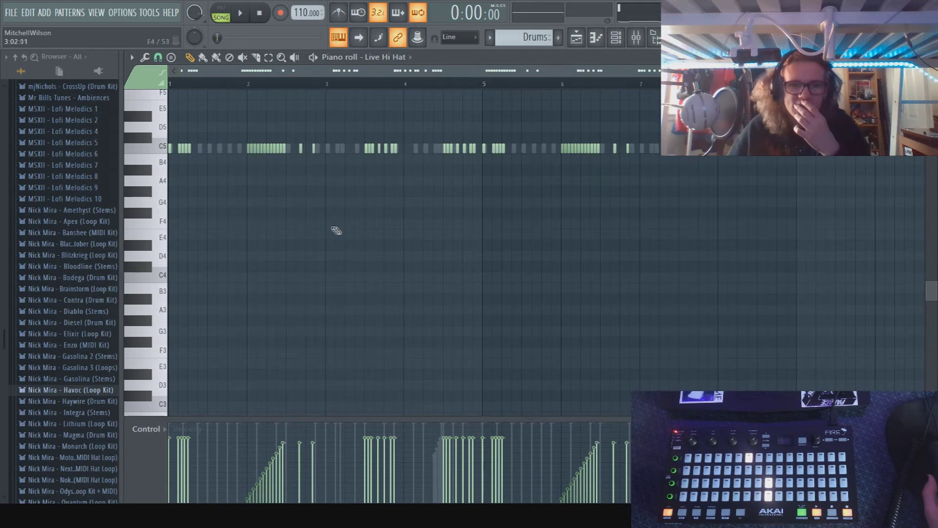
scroll(342, 215, "up", 2)
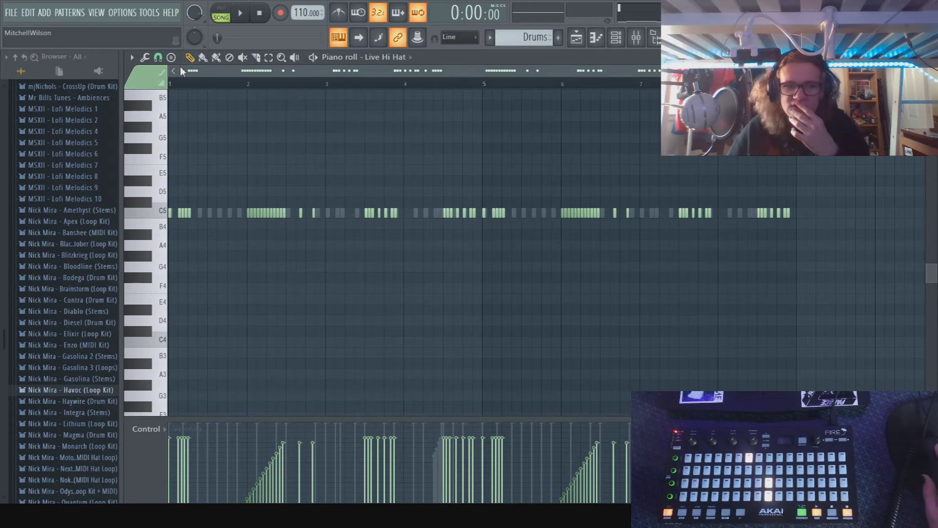
left_click(638, 40)
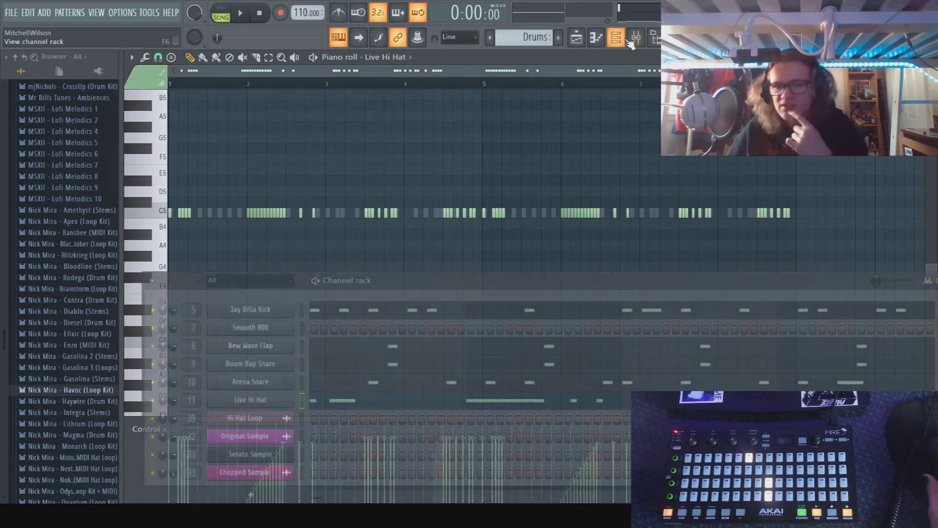
left_click(616, 38)
left_click(596, 38)
left_click(596, 38)
left_click(616, 38)
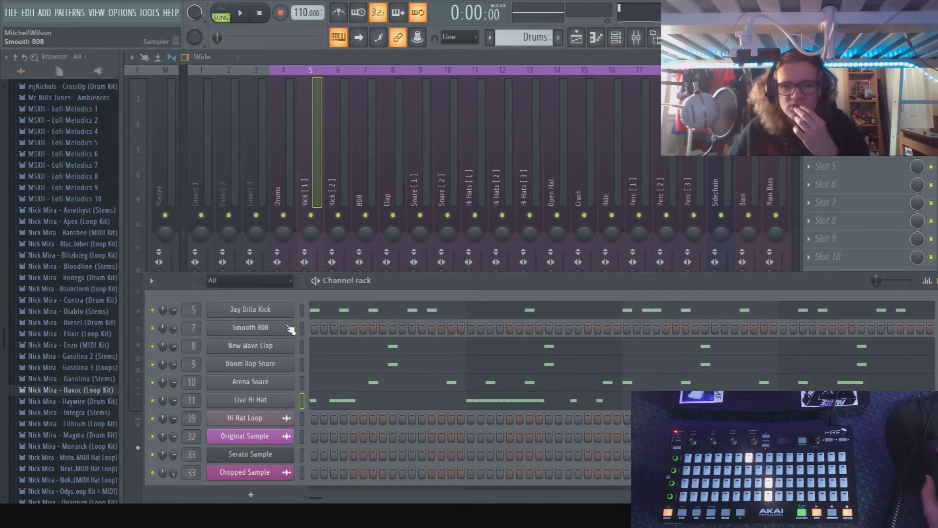
left_click(576, 39)
left_click(578, 40)
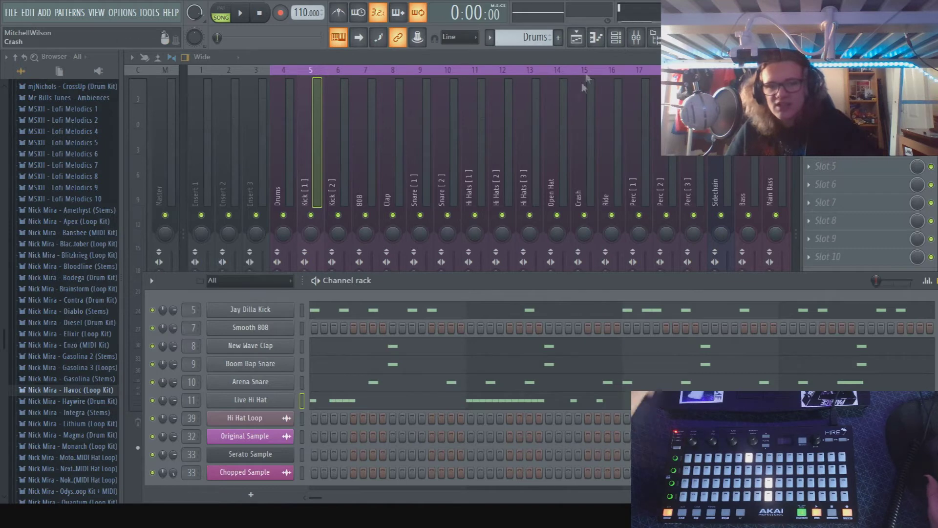
- Check the key of the chopped sample in Serato Sample, and open the piano roll of a new Sampler channel
left_click(292, 455)
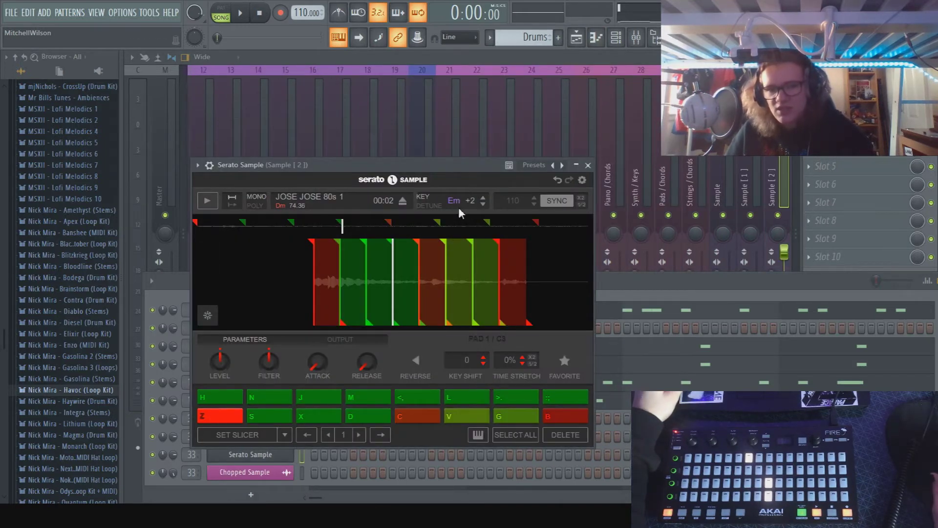
left_click(589, 165)
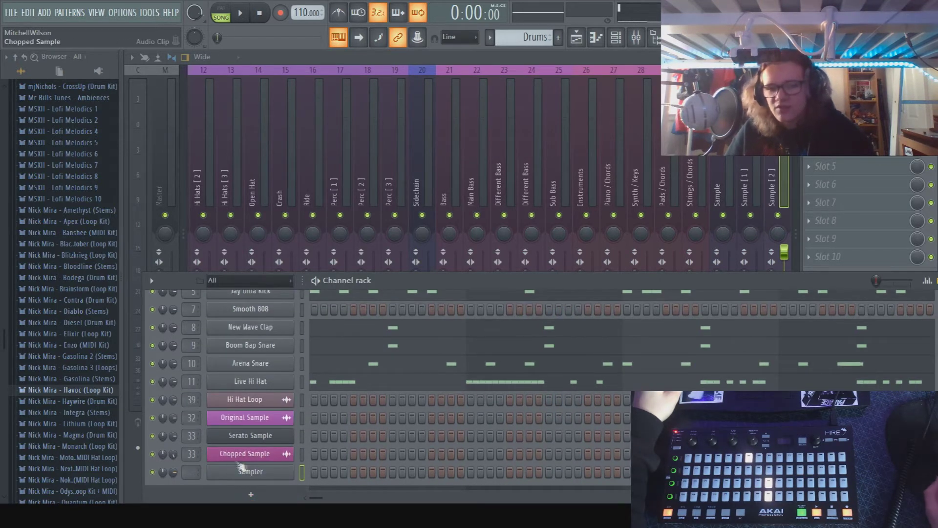
key("F7")
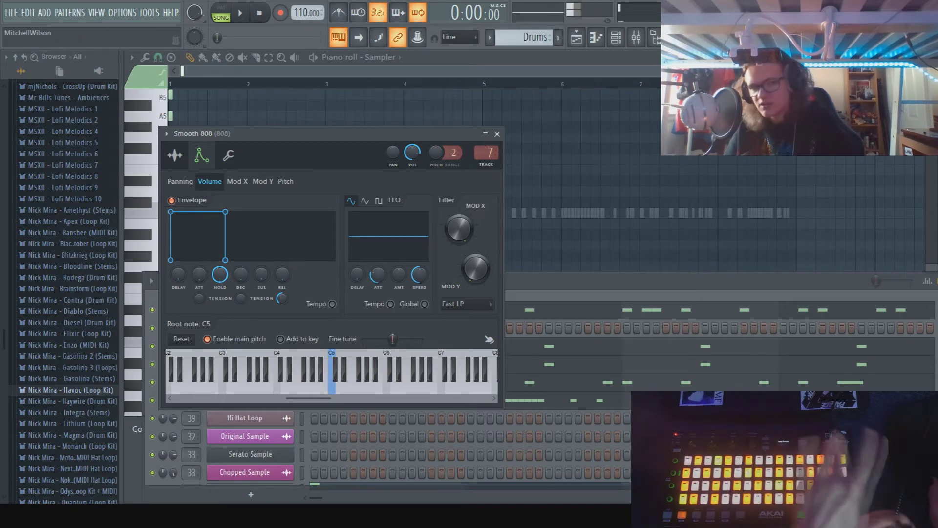
- Review the Smooth 808's miscellaneous and sample settings, and close its channel window
left_click(229, 154)
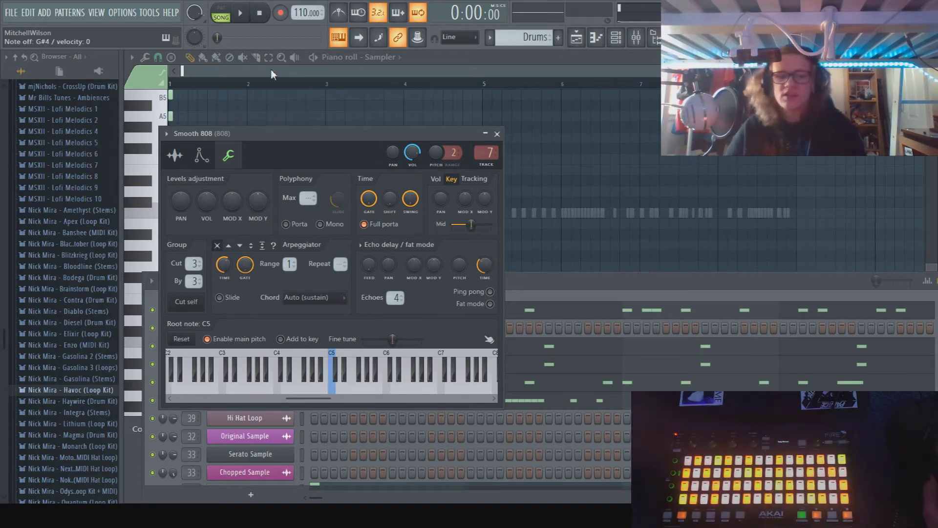
left_click(176, 156)
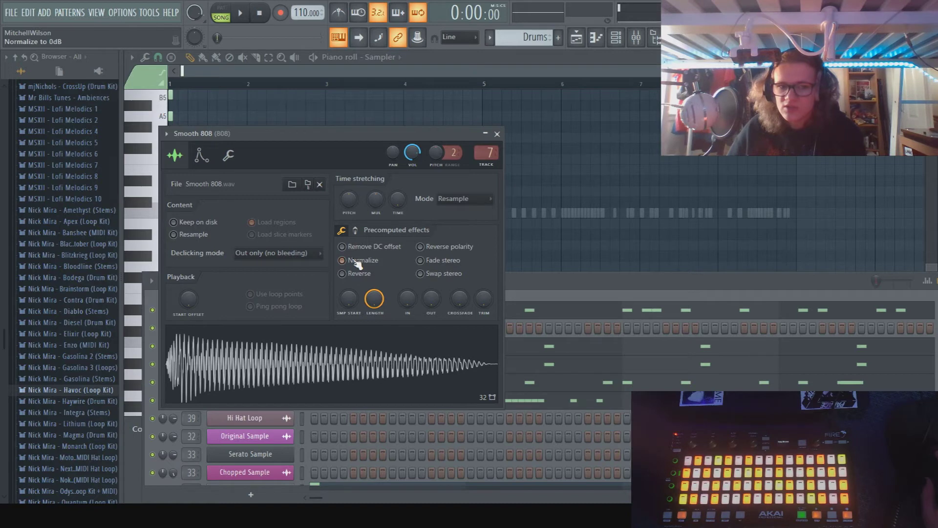
left_click(506, 139)
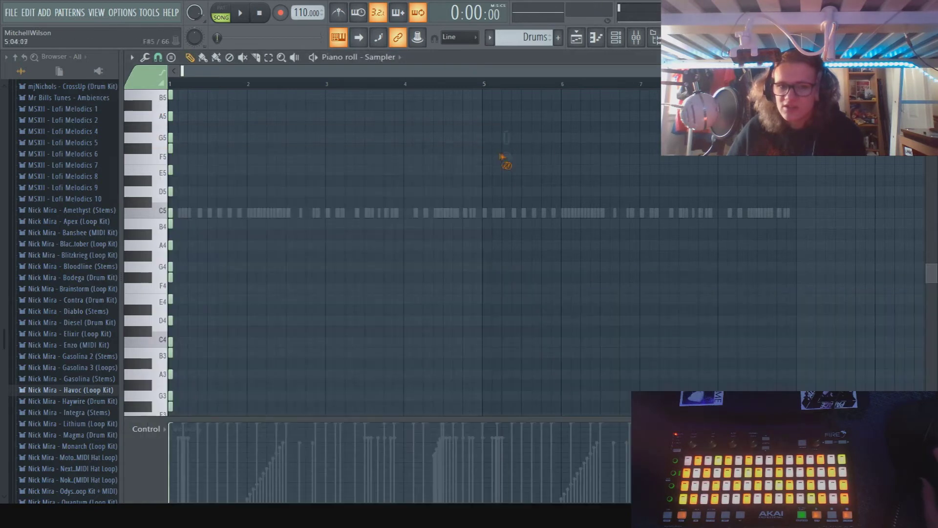
- Copy the Jay Dilla Kick pattern into the Smooth 808 channel
left_click(613, 44)
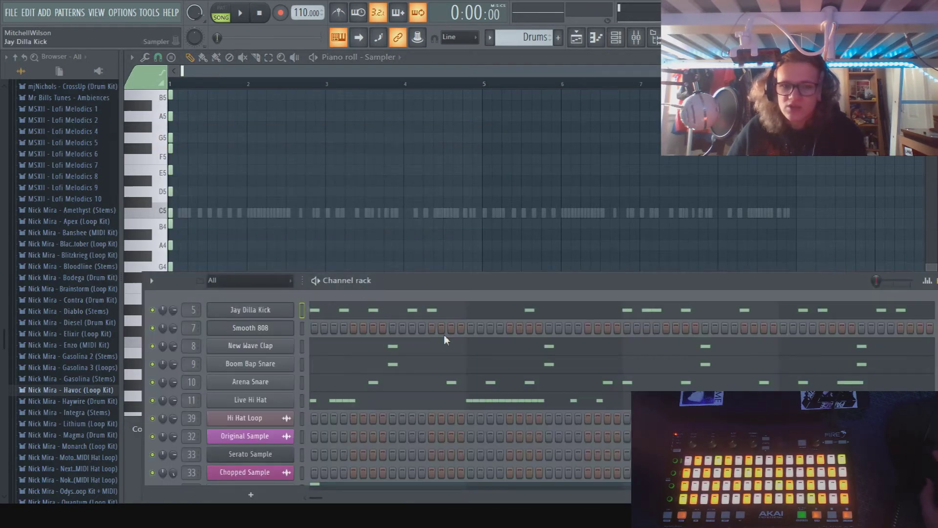
left_click(299, 326)
key("ctrl+v")
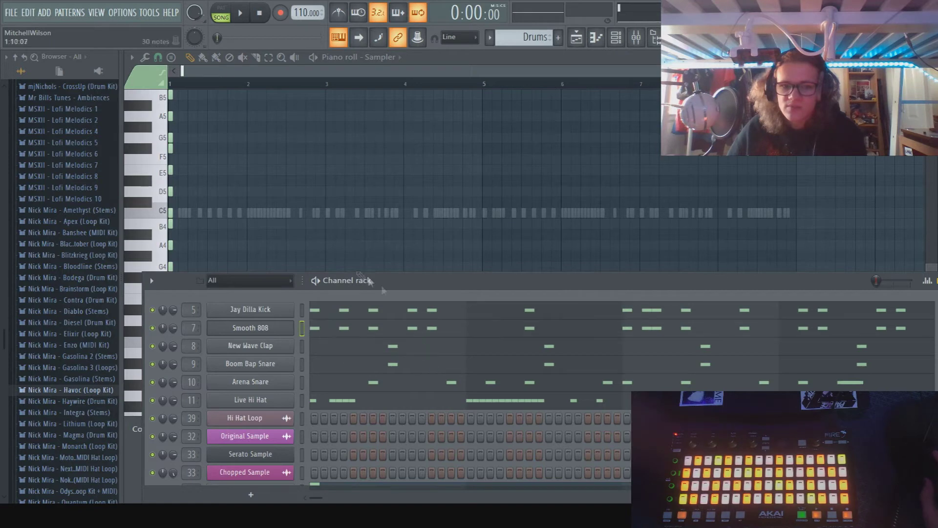
- In the Smooth 808 piano roll, extend the notes end to end and transpose all of them down to E4
key("F6")
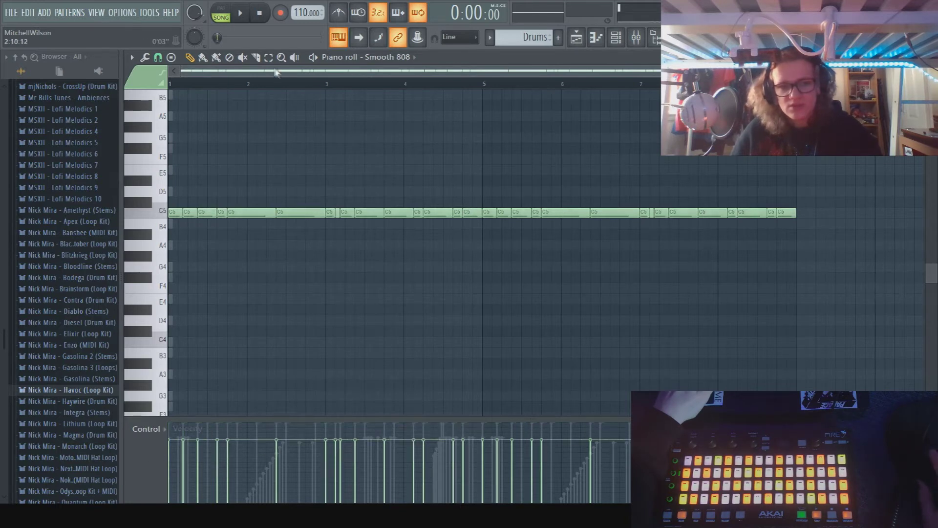
scroll(375, 120, "down", 1)
left_click_drag(171, 166, 825, 200)
key("Down")
key("Down")
key("Down")
key("Down")
key("Down")
key("Down")
key("Down")
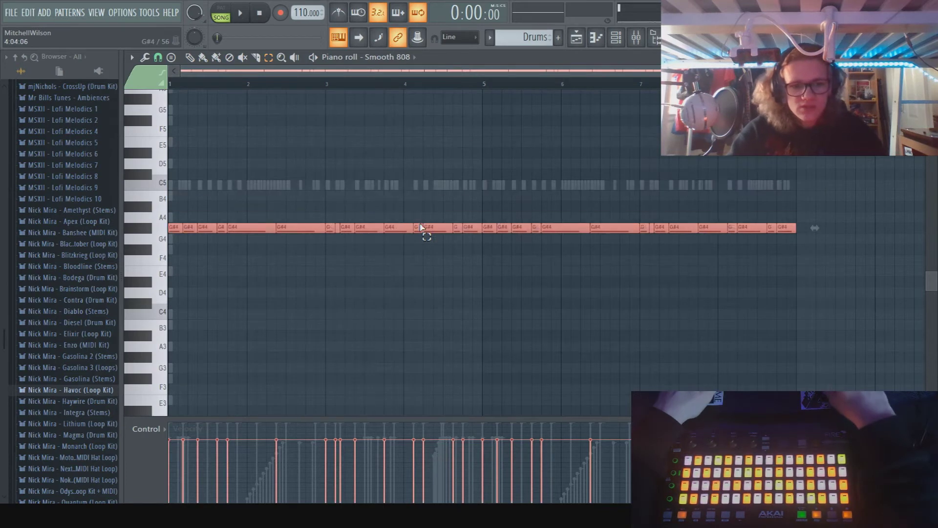
key("Down")
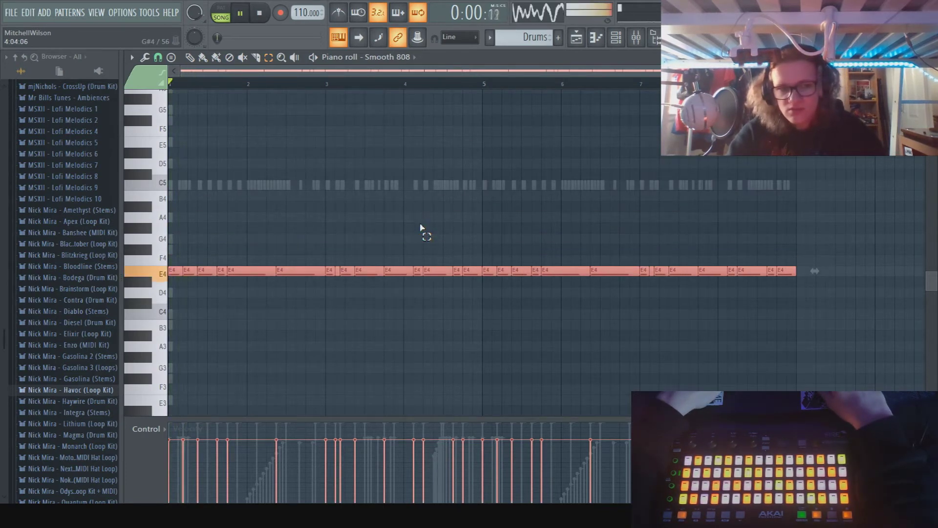
- Audition the Smooth 808 notes at E4, try them an octave higher at E5 and undo the octave change
key("space")
key("space")
key("ctrl+Up")
key("space")
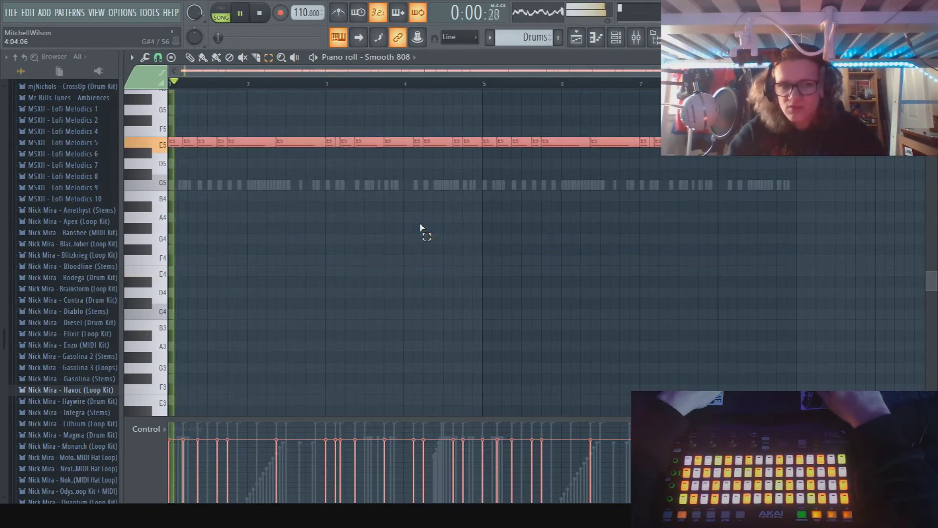
key("ctrl+z")
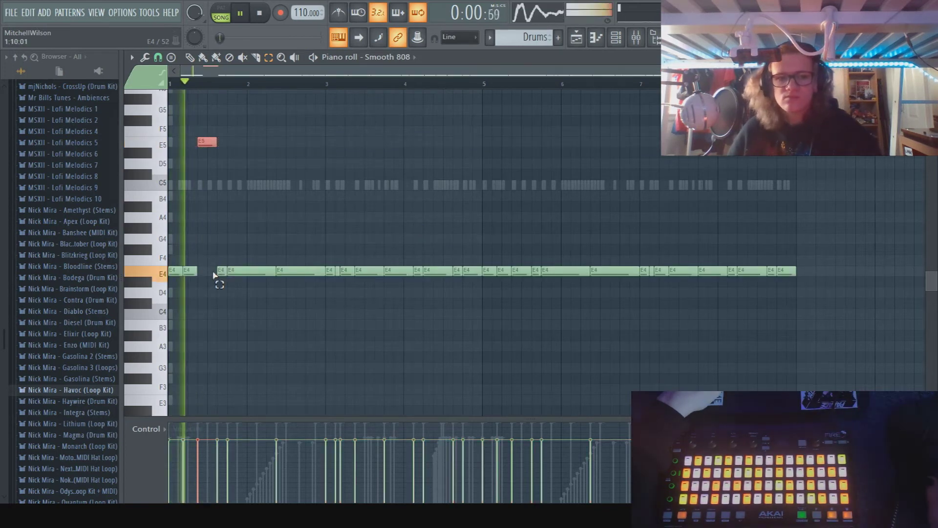
- Raise only the third Smooth 808 note an octave to E5, clear the selection and stop playback
key("ctrl+d")
key("space")
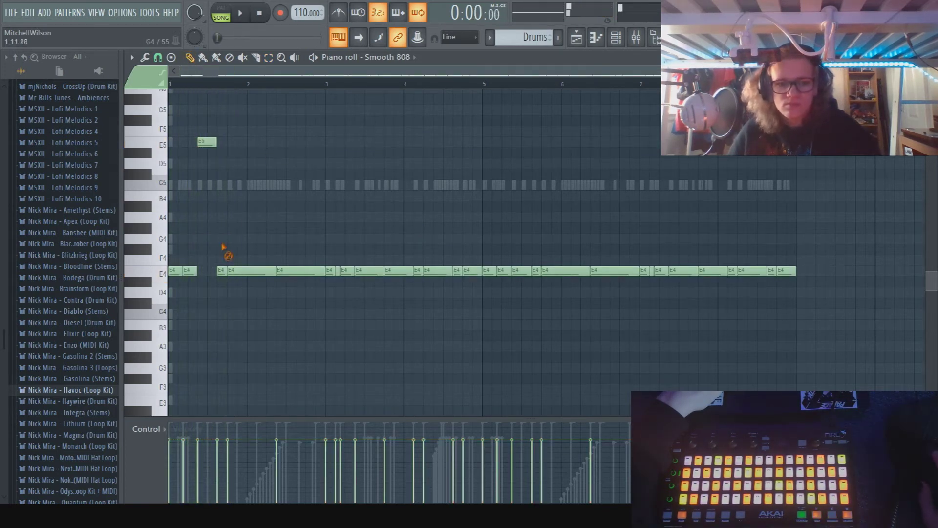
- Delete the short E4 note after the raised E5 note, halve the E5 note's length and audition the opening
key("space")
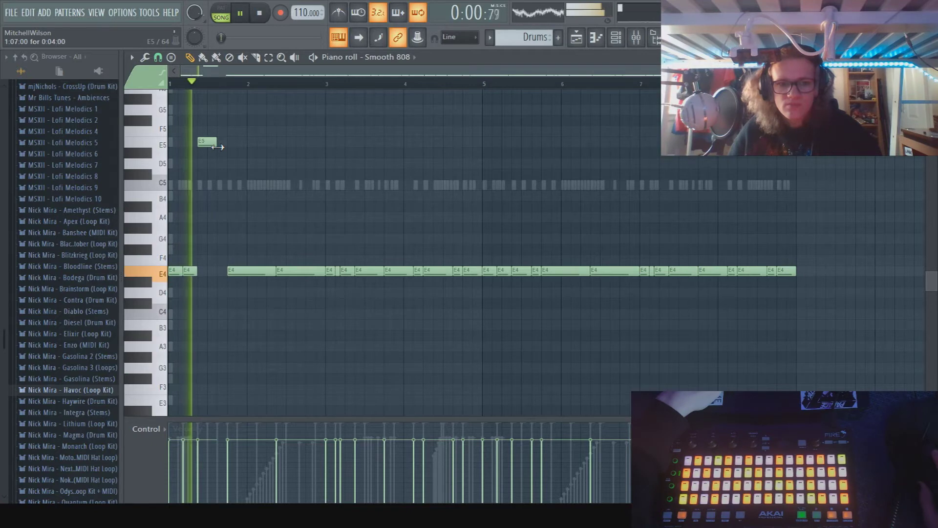
key("space")
key("space")
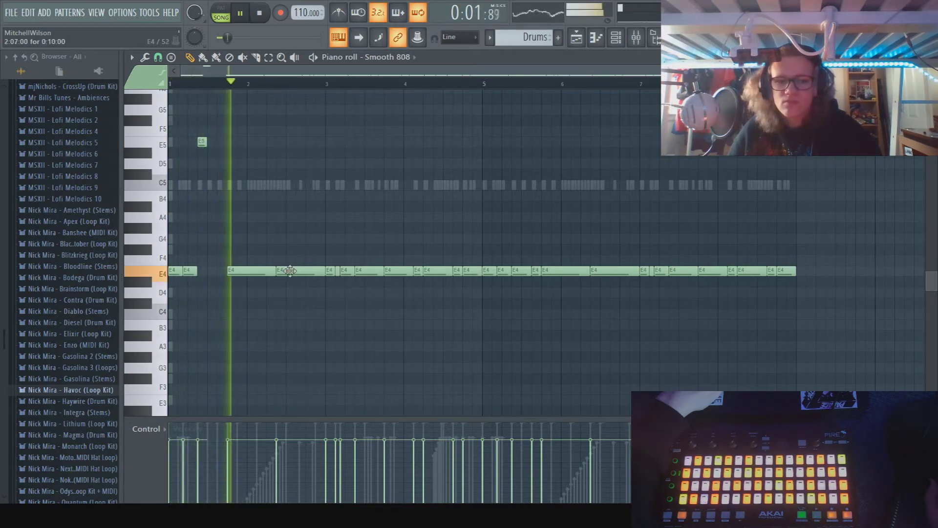
key("space")
key("space")
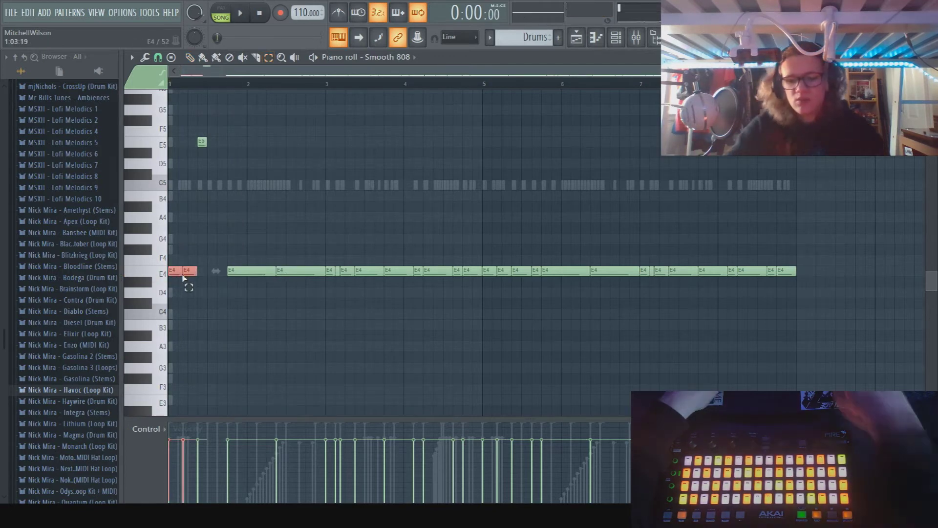
- Raise the first two Smooth 808 notes and the long note starting in mid-bar 2 to A4, auditioning the bassline
key("Up")
key("Up")
key("space")
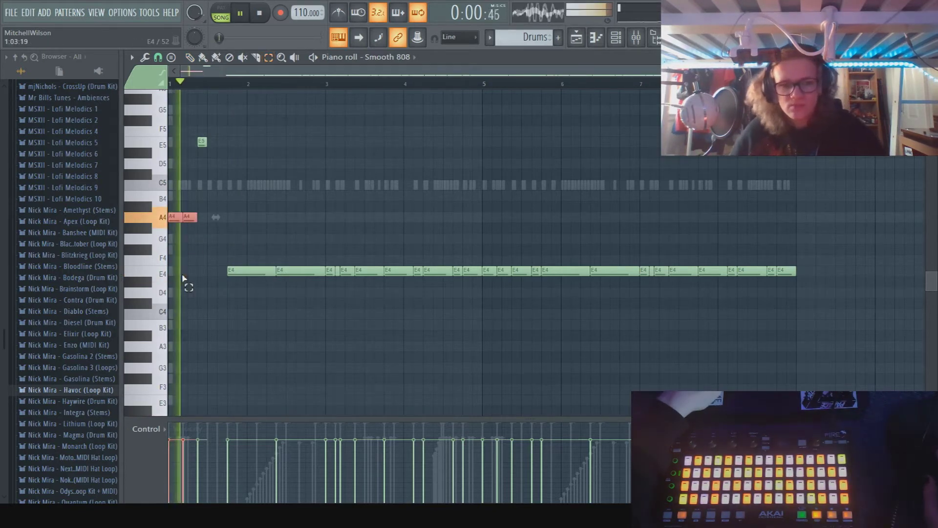
key("space")
key("space")
left_click(277, 272)
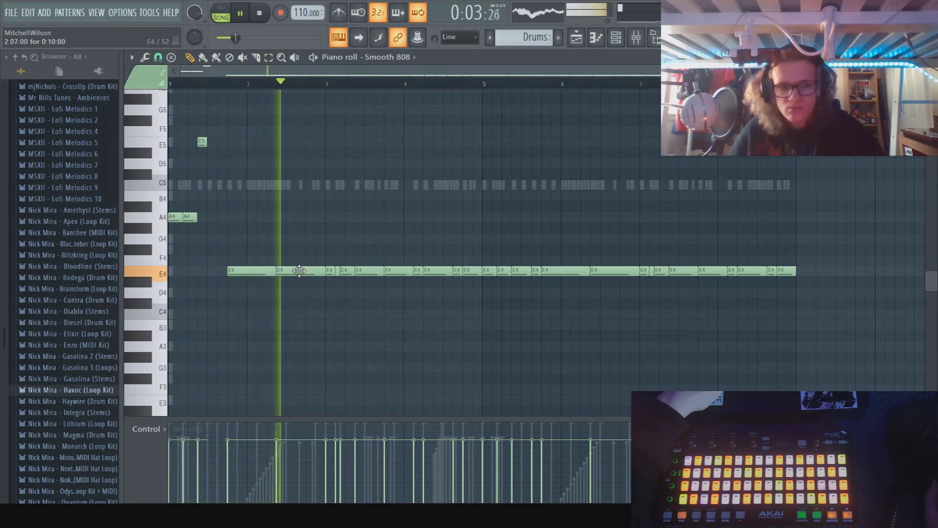
key("space")
left_click_drag(296, 275, 305, 217)
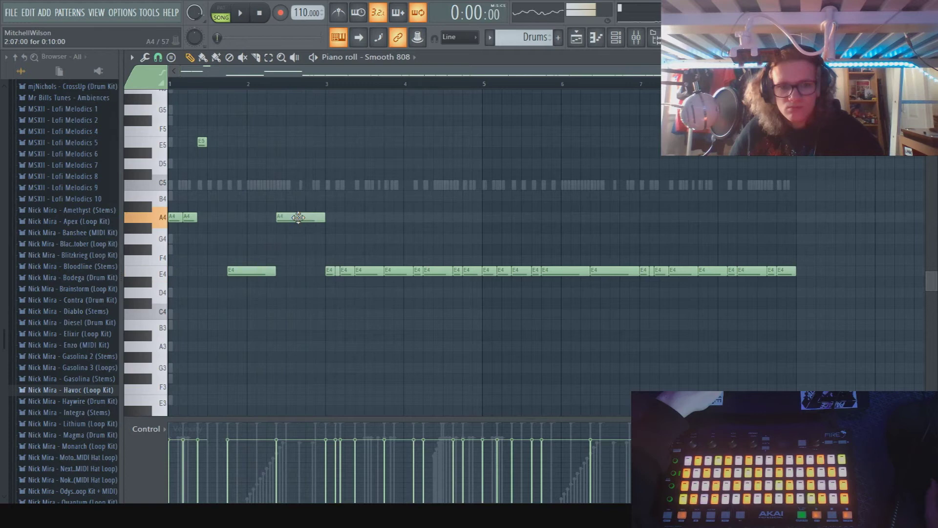
- Raise the first note of bar 3 to A5 and the short note after it to C6
scroll(330, 278, "up", 3)
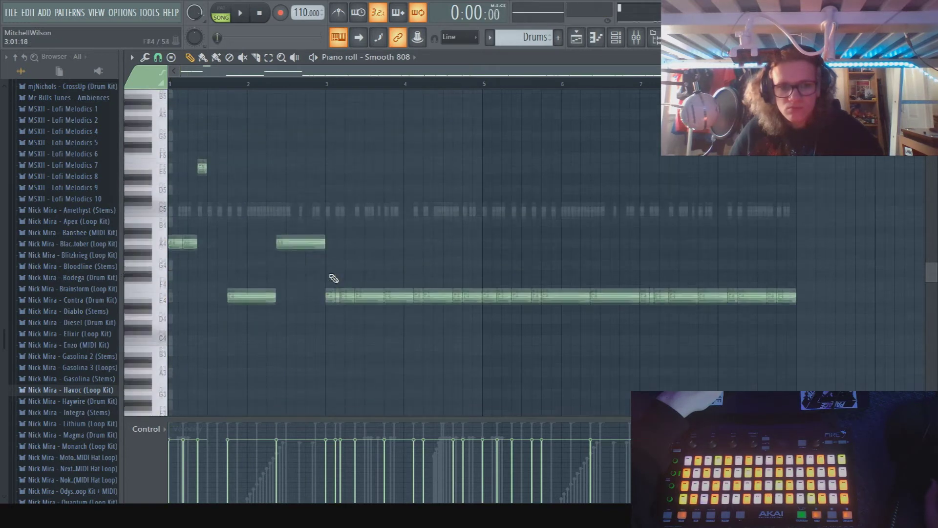
left_click_drag(349, 171, 330, 124)
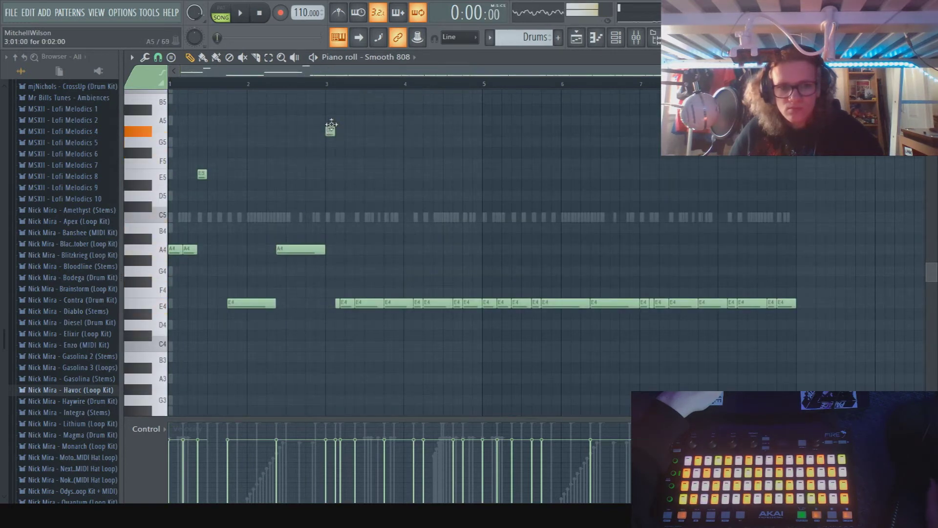
key("space")
scroll(337, 323, "up", 3)
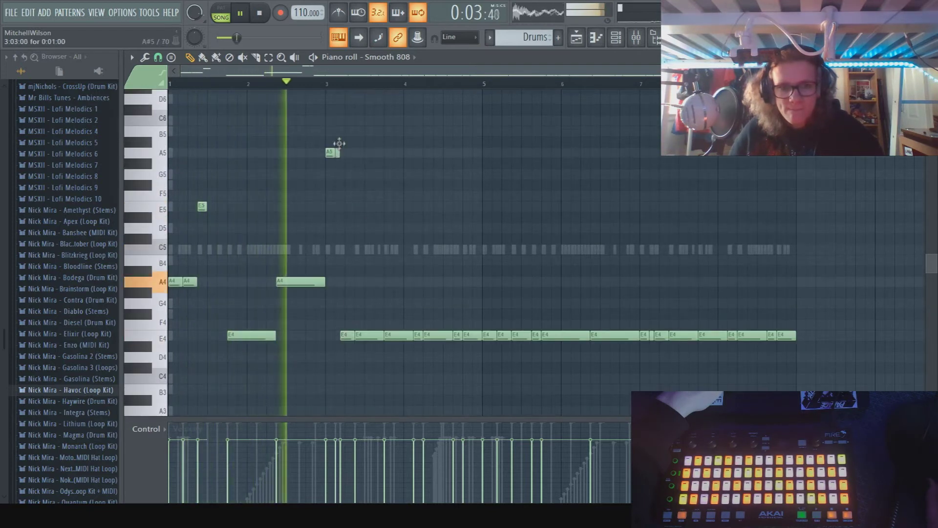
left_click(337, 121)
key("space")
- Audition from just before bar 3 and raise the third and fifth notes of bar 3 to C5
left_click(317, 82)
scroll(329, 146, "up", 3)
key("space")
key("space")
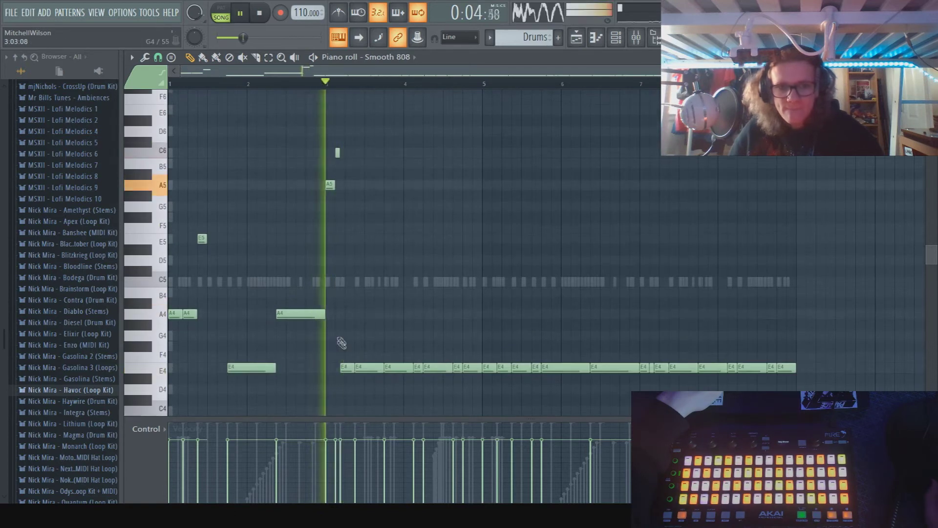
key("space")
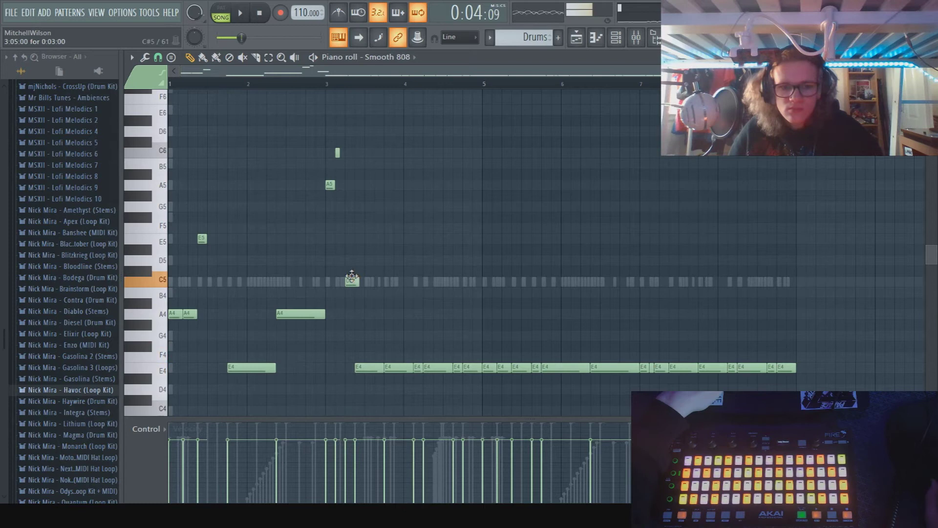
key("space")
key("space")
key("space")
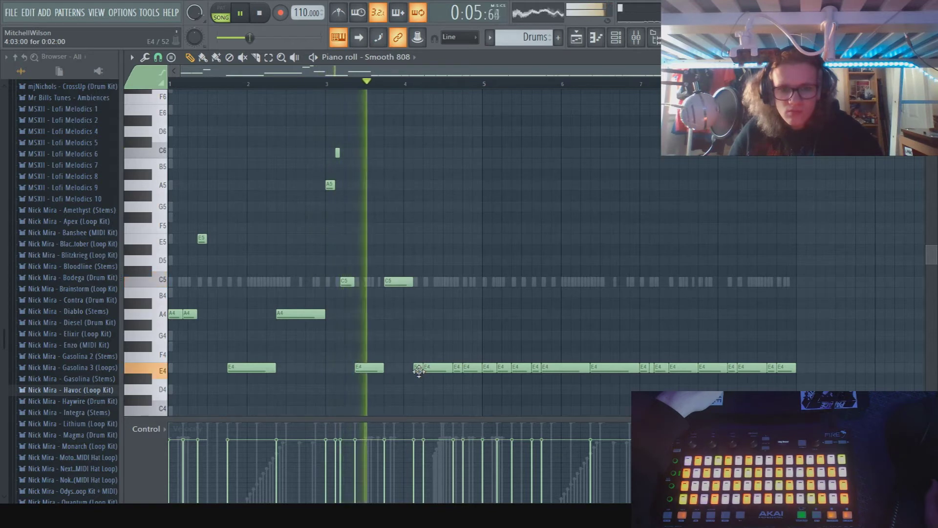
- Raise the second and fourth notes of bar 4 to C5 and the third to F5, and play the result
key("space")
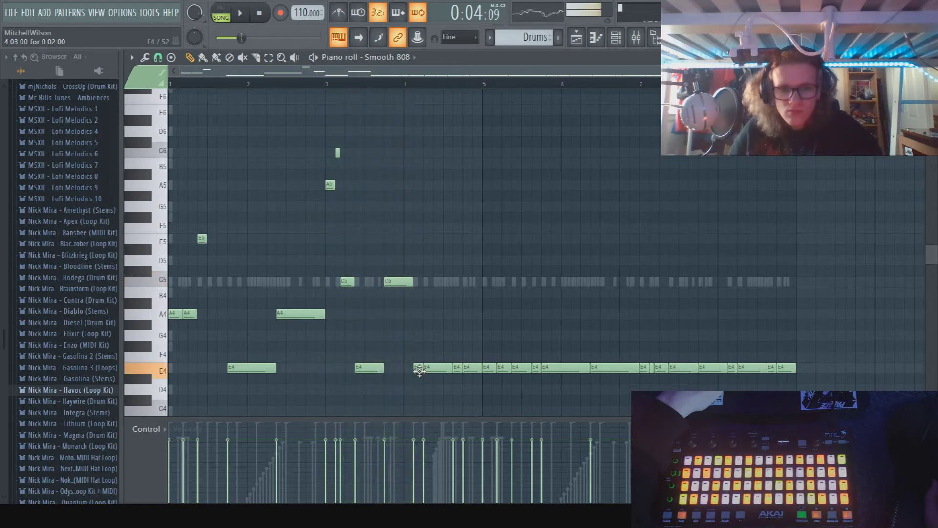
key("space")
key("space")
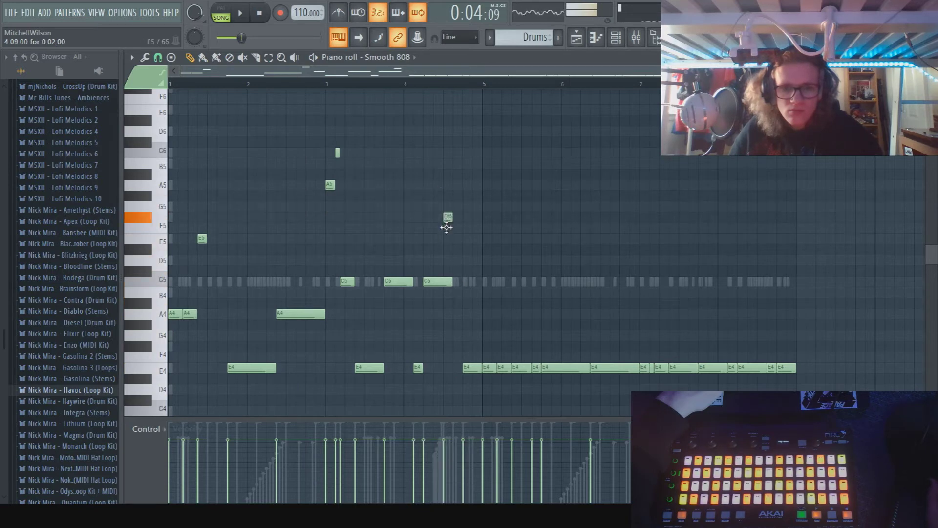
left_click_drag(471, 367, 471, 282)
key("space")
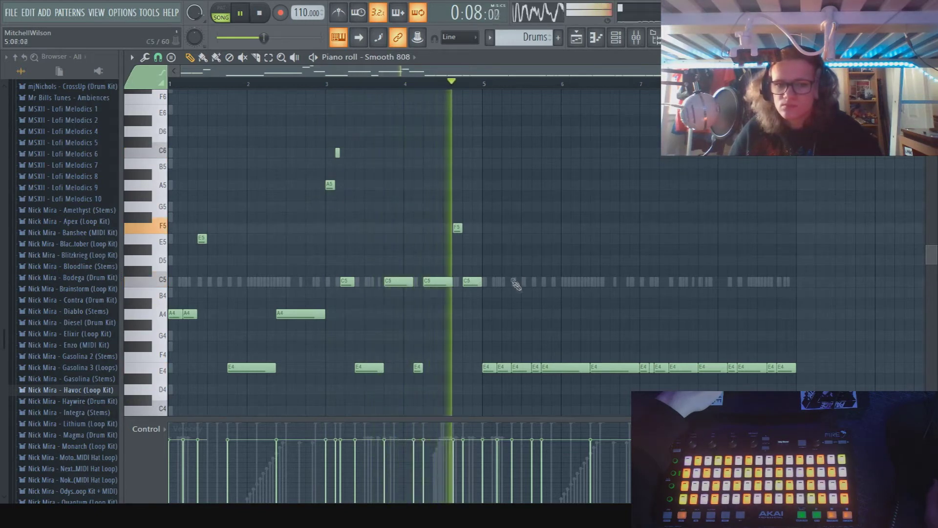
- Delete the remaining E4 notes from bar 5 onward and duplicate the four-bar bassline into bars 5 to 8
mouse_move(488, 370)
left_mouse_down()
mouse_move(762, 368)
mouse_move(732, 367)
left_mouse_up()
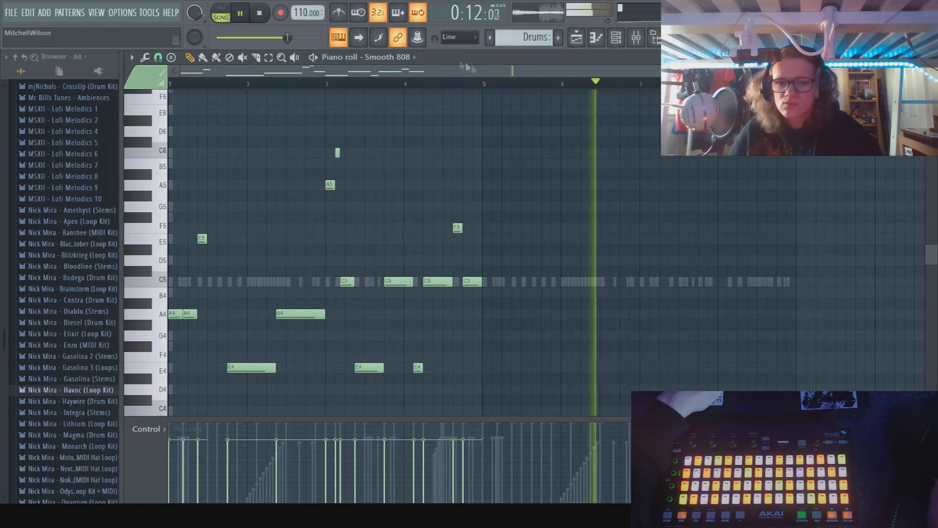
key("ctrl+a")
key("ctrl+b")
key("ctrl+d")
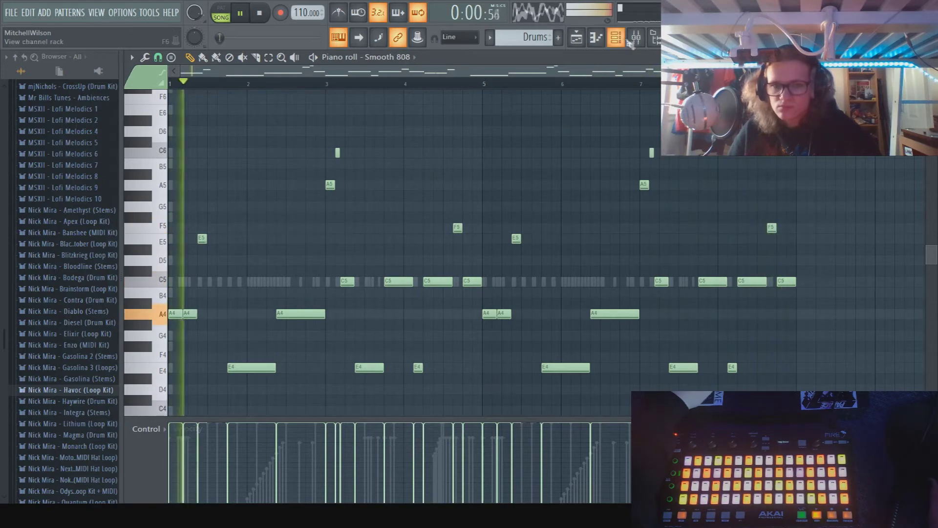
- Add Fruity WaveShaper to the 808 mixer track and bend its curve slightly upward for mild saturation
key("F9")
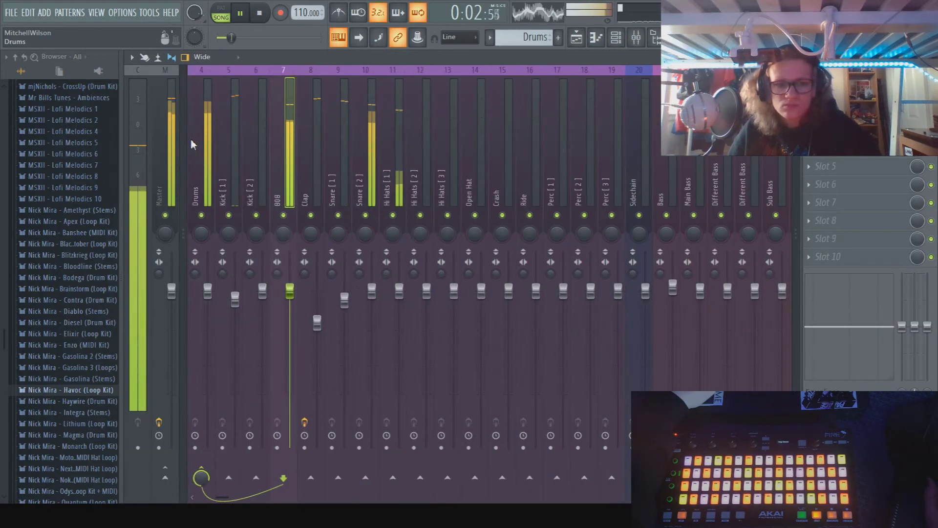
scroll(191, 141, "up", 6)
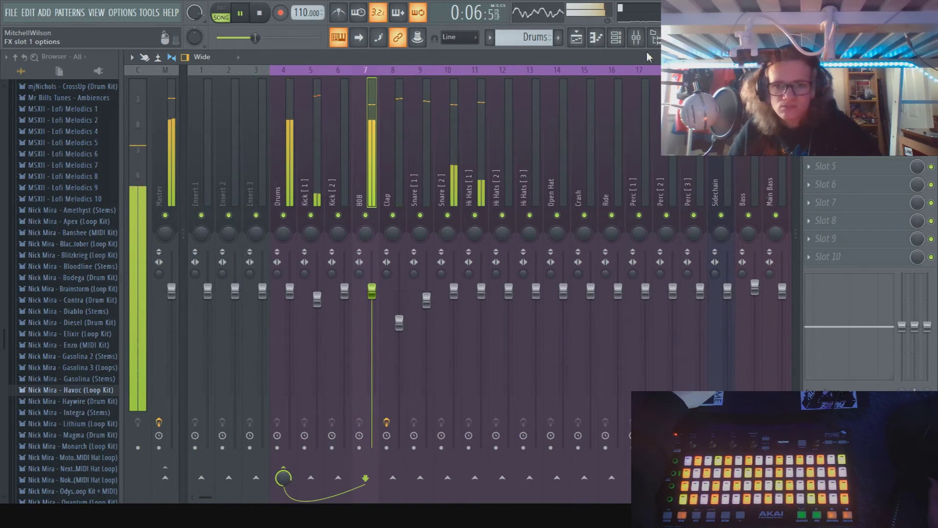
left_click_drag(211, 218, 212, 196)
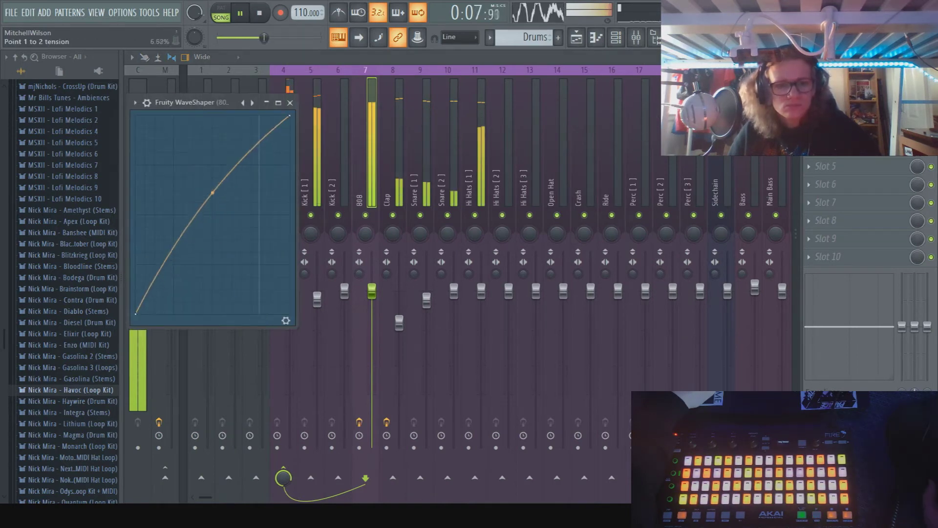
left_click(290, 102)
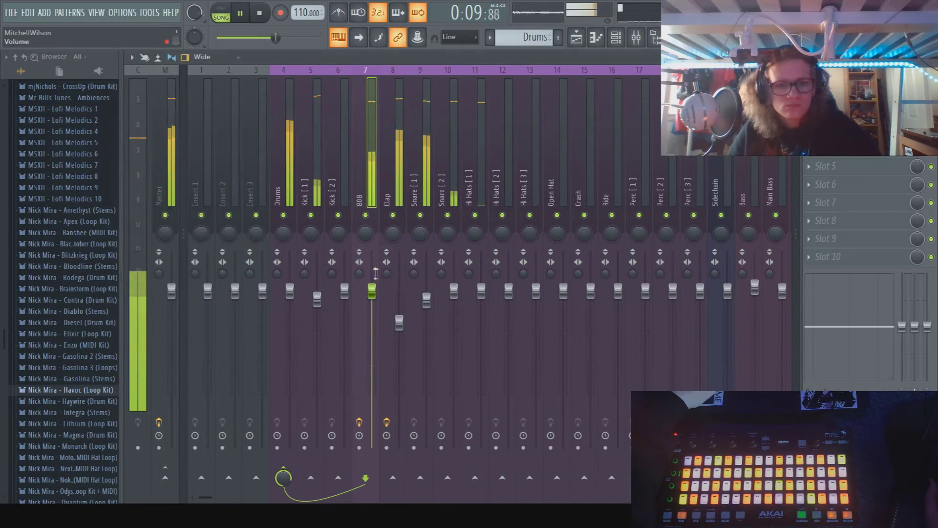
- Lower the 808 and Kick [1] mixer faders slightly and route Kick [1] to the Clap track
left_click_drag(371, 306, 372, 305)
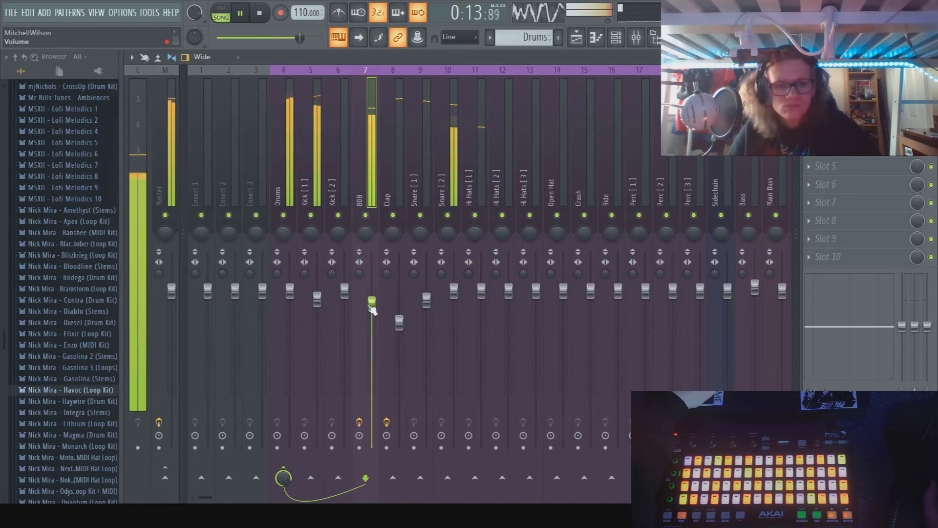
left_click(317, 161)
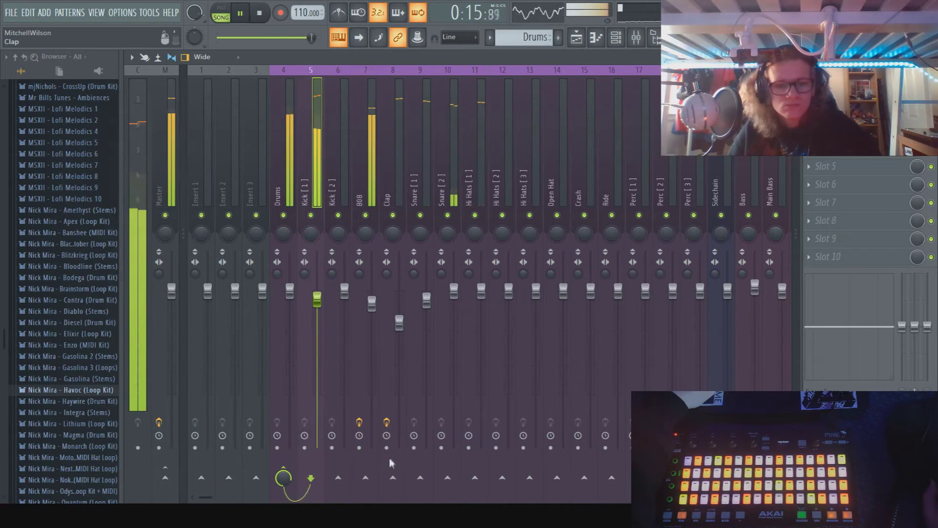
left_click(392, 477)
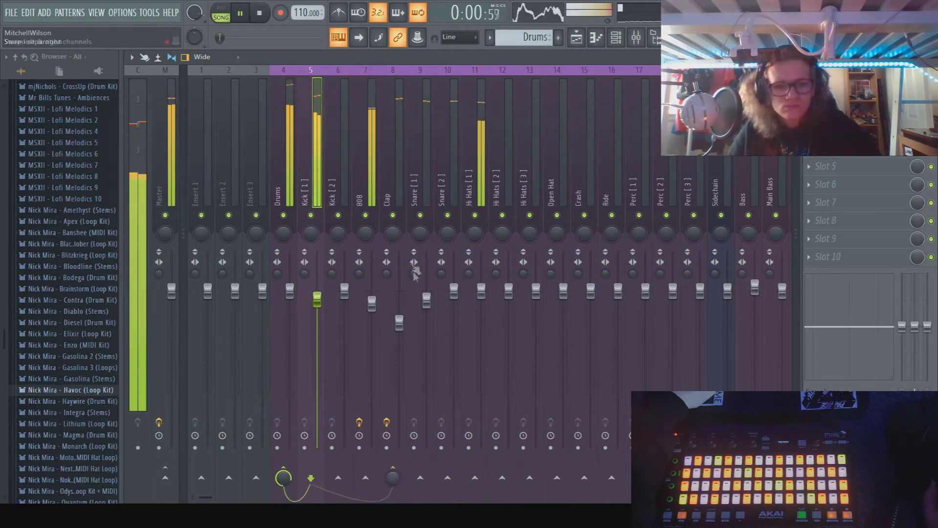
left_click_drag(317, 298, 317, 311)
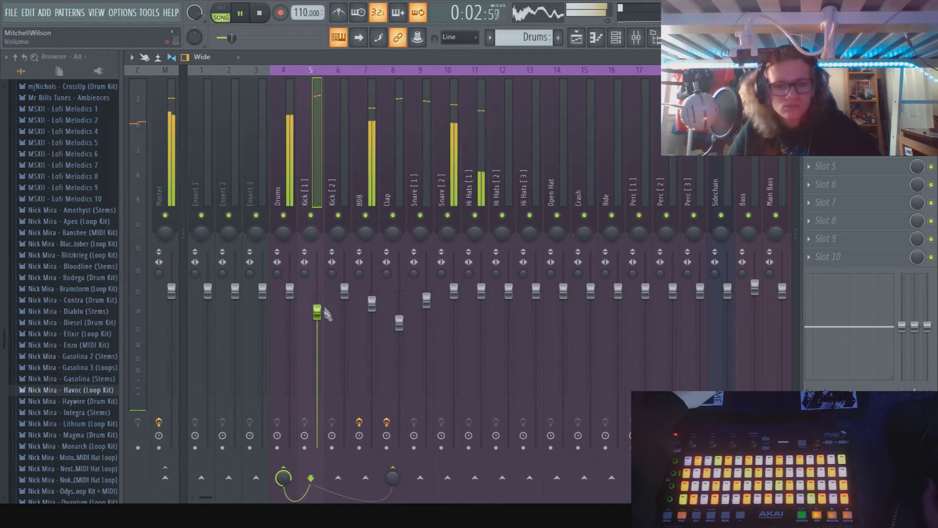
left_click(367, 161)
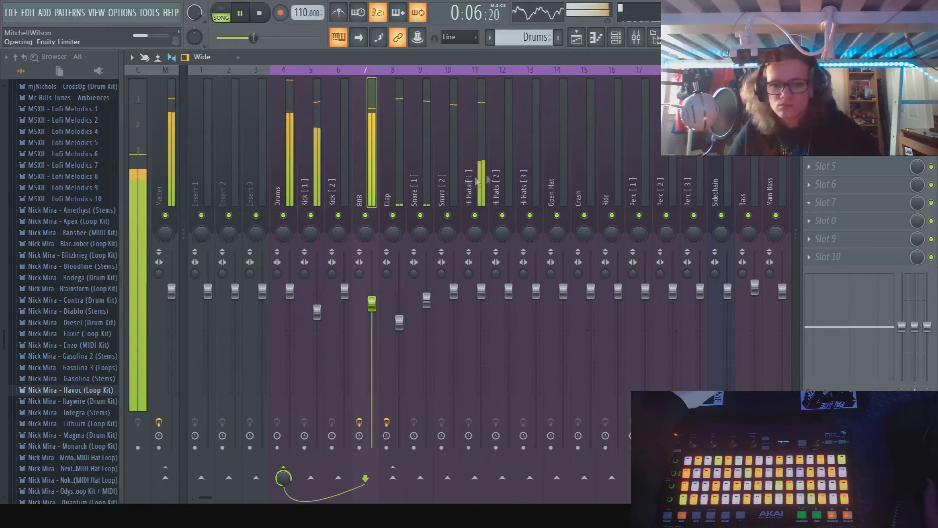
left_click(333, 378)
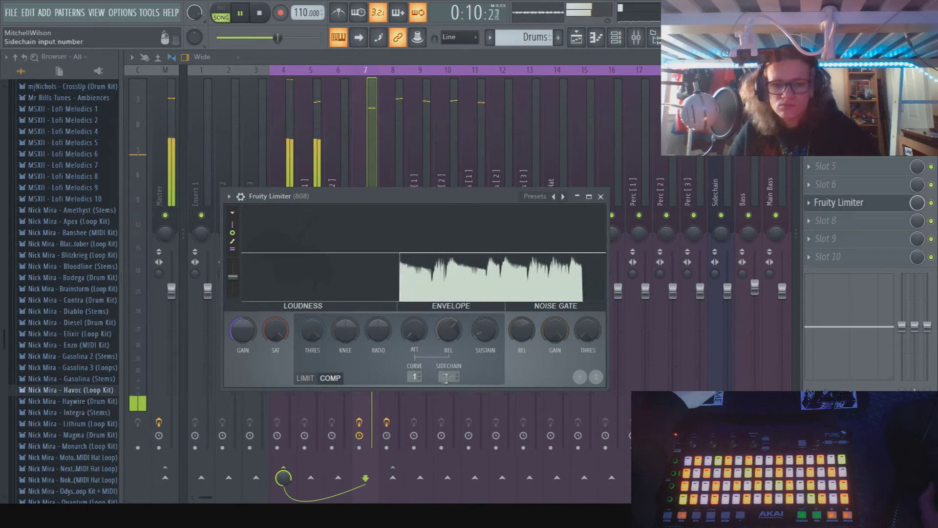
left_click(601, 196)
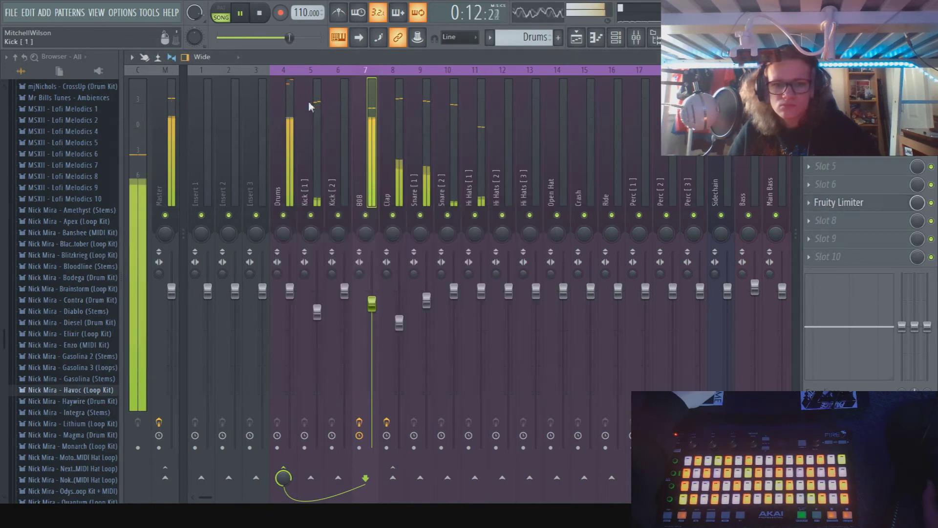
left_click(312, 110)
left_click(373, 142)
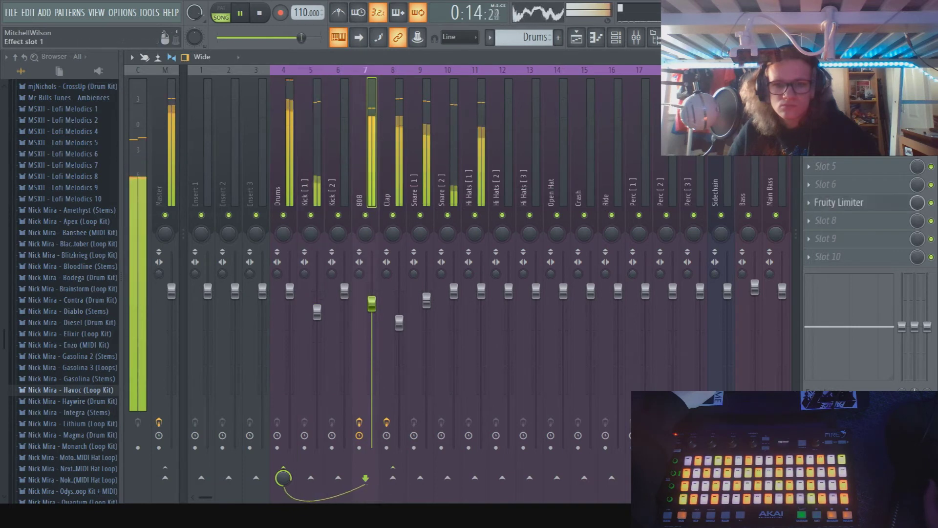
left_click(838, 202)
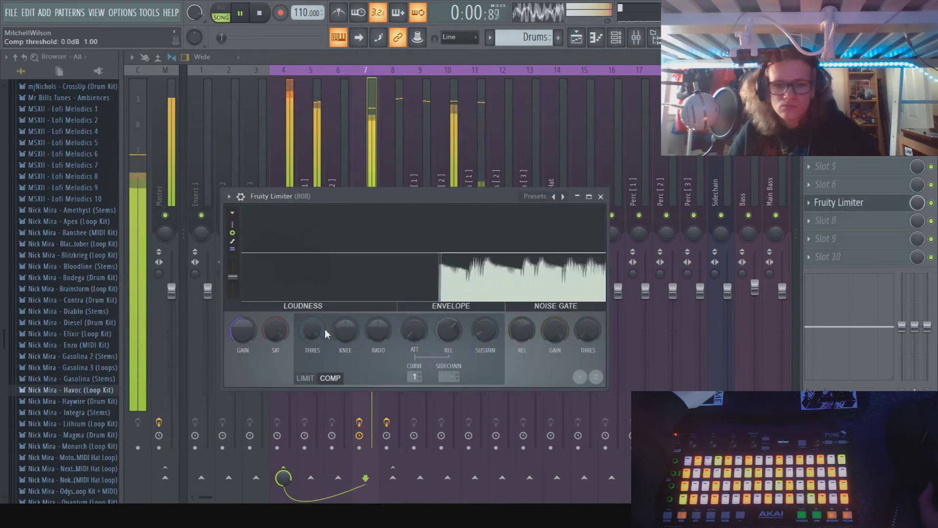
left_click(305, 378)
left_click(833, 202)
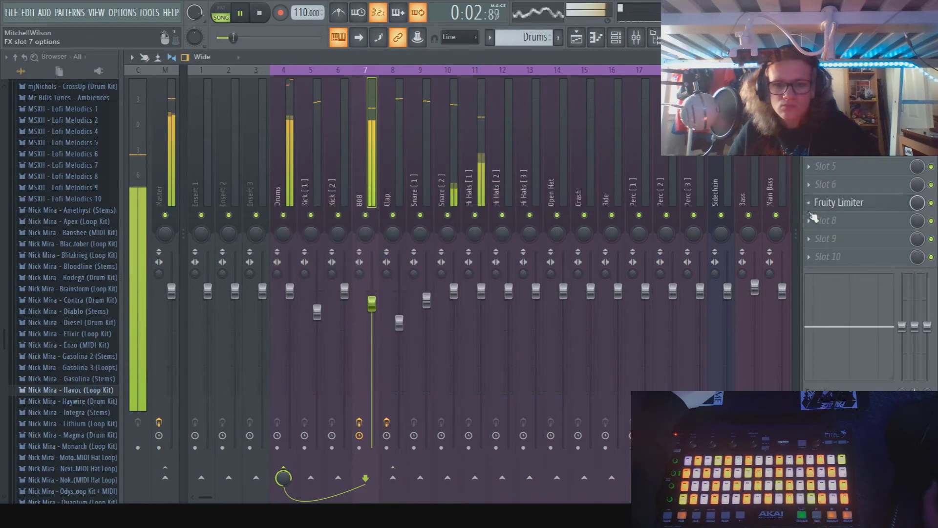
- Stop playback, remove the Kick [1] routing to Clap and sidechain Kick [1] to the 808 track instead
key("space")
left_click(311, 364)
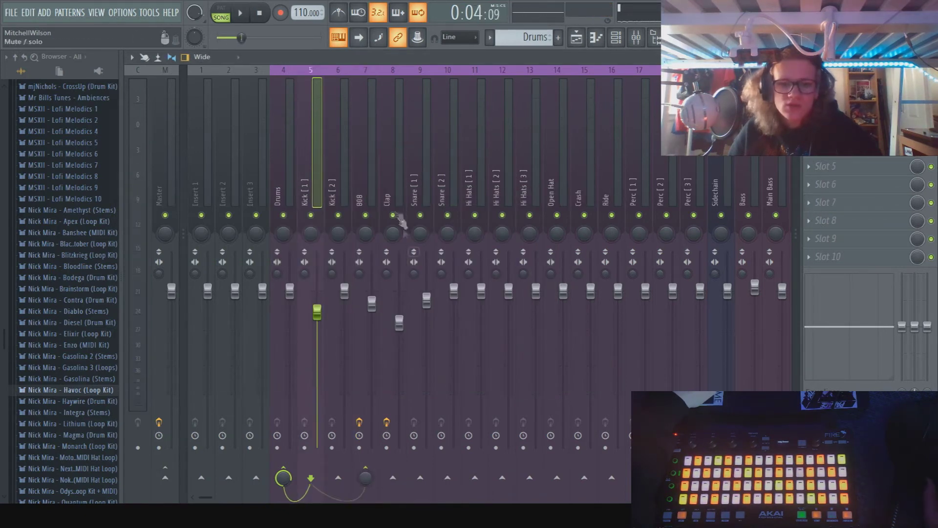
left_click(397, 196)
left_click(374, 184)
left_click(382, 174)
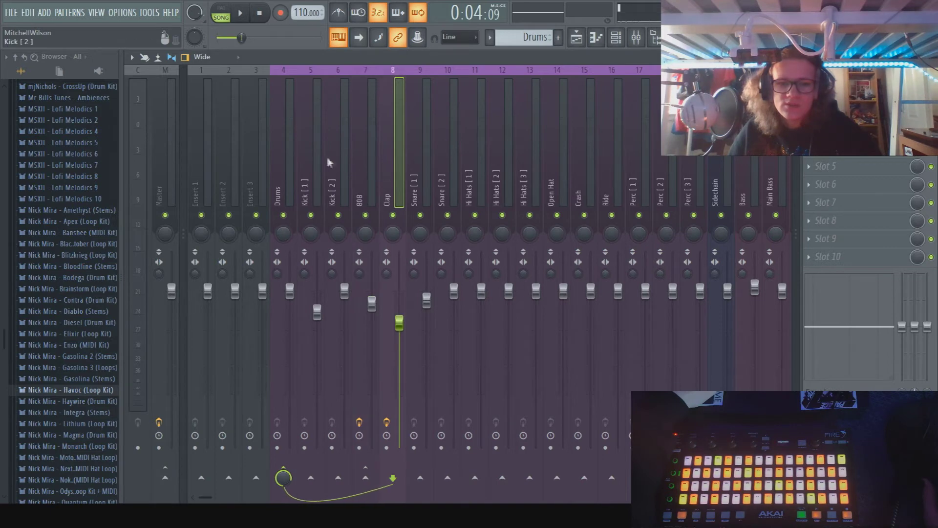
- Add Fruity Limiter to the 808 track and compress it from sidechain input 1, lowering the threshold to about -10.1 dB
left_click(313, 161)
left_click(369, 168)
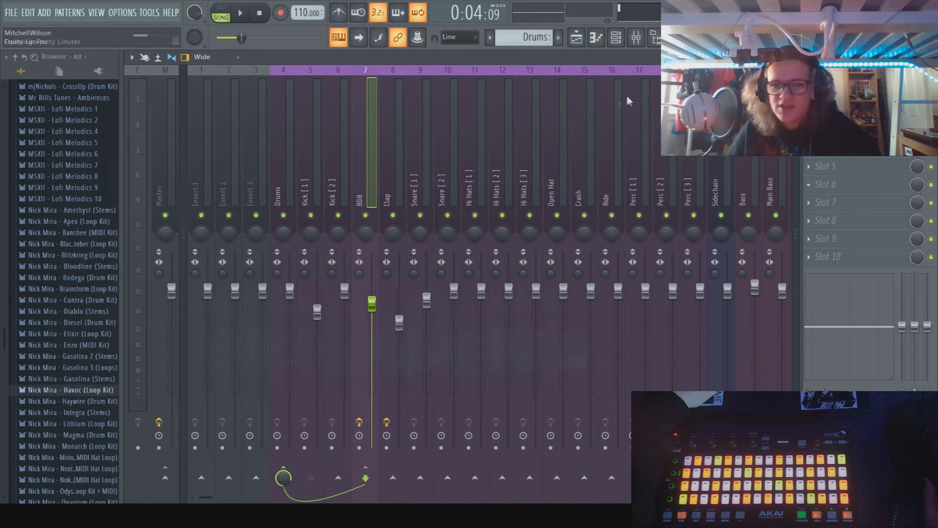
left_click(315, 362)
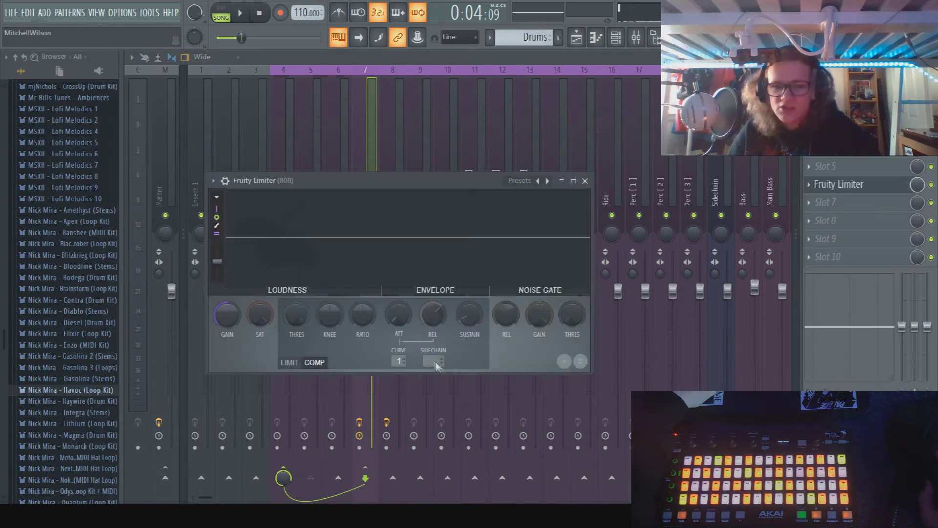
key("space")
left_click_drag(296, 314, 297, 340)
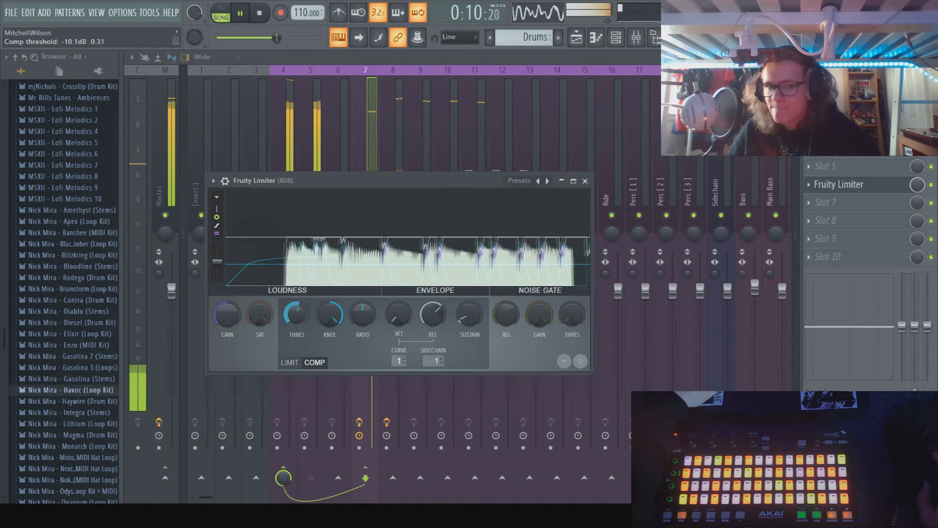
left_click(573, 181)
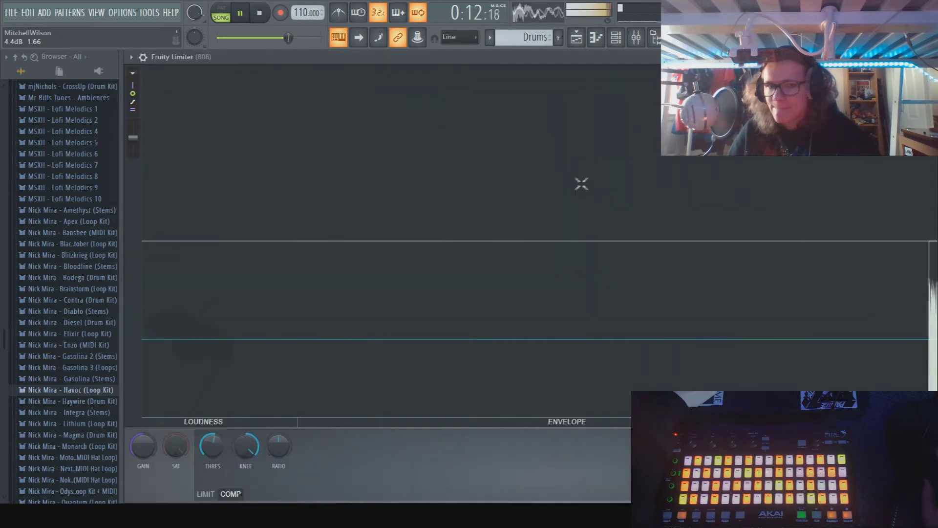
left_click(580, 182)
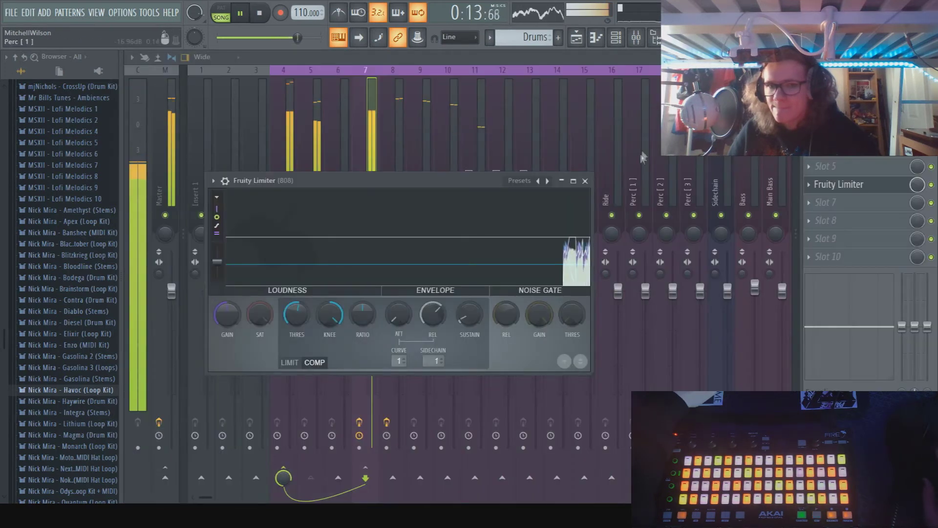
left_click(585, 181)
- Shorten the long A4 notes in bars 2 and 6 and the C5 notes early in bars 4 and 8 of the 808 bassline
key("F7")
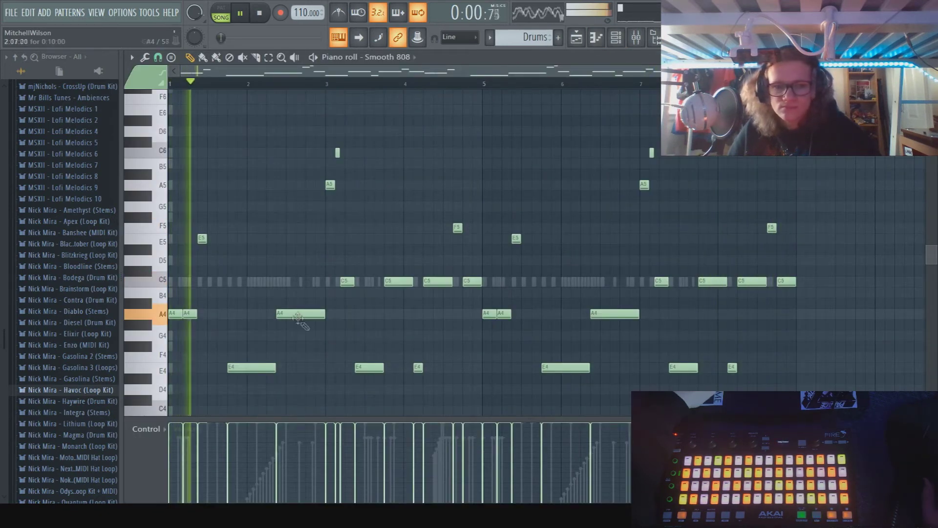
left_click_drag(324, 313, 282, 308)
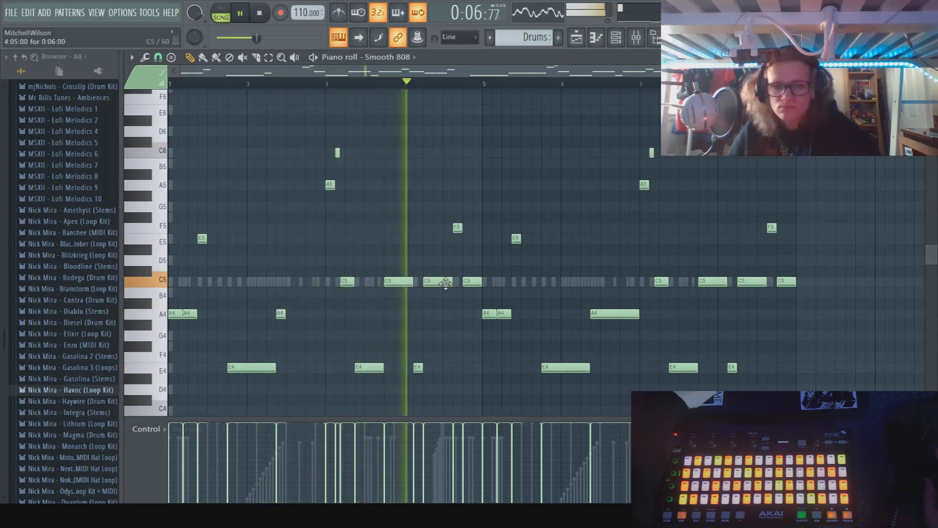
left_click_drag(452, 282, 440, 283)
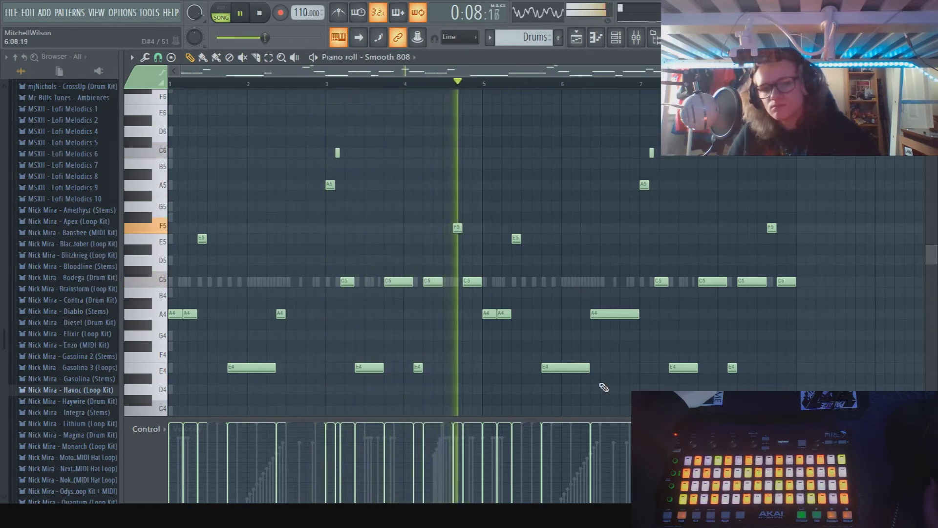
left_click_drag(767, 287, 756, 286)
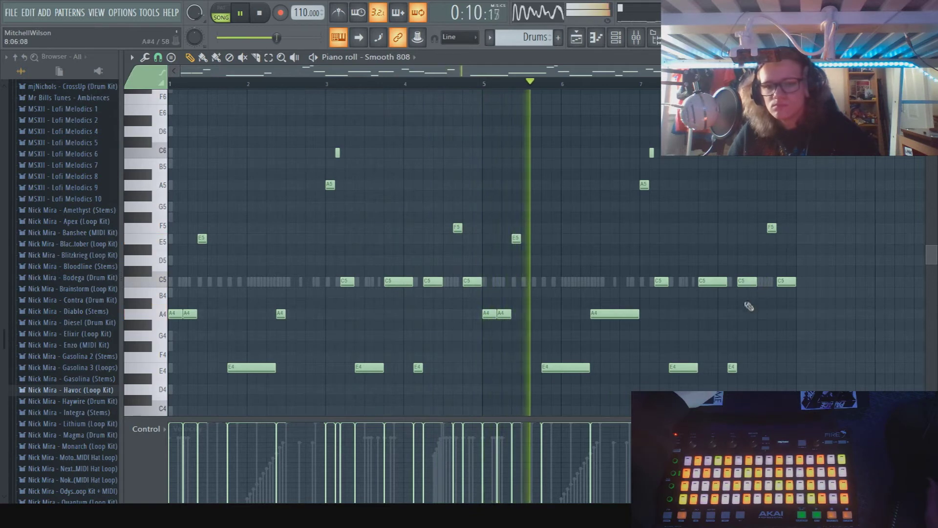
left_click_drag(638, 313, 600, 313)
key("space")
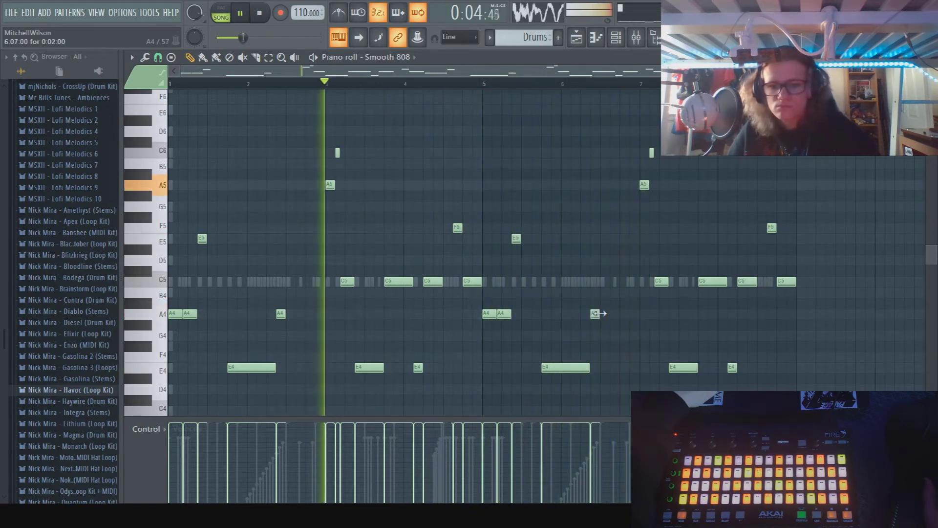
scroll(578, 255, "down", 1)
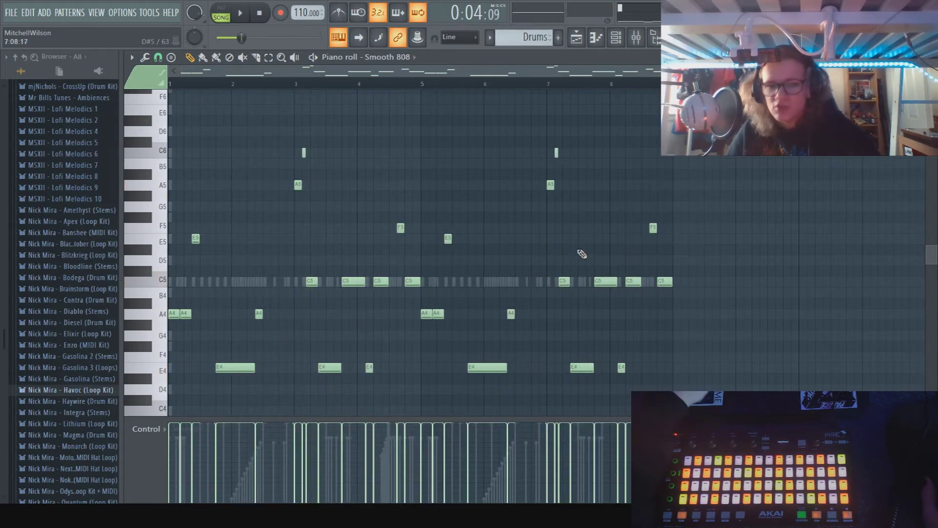
- Examine the playlist's sample and drum tracks and the channel rack's programmed parts
left_click(653, 39)
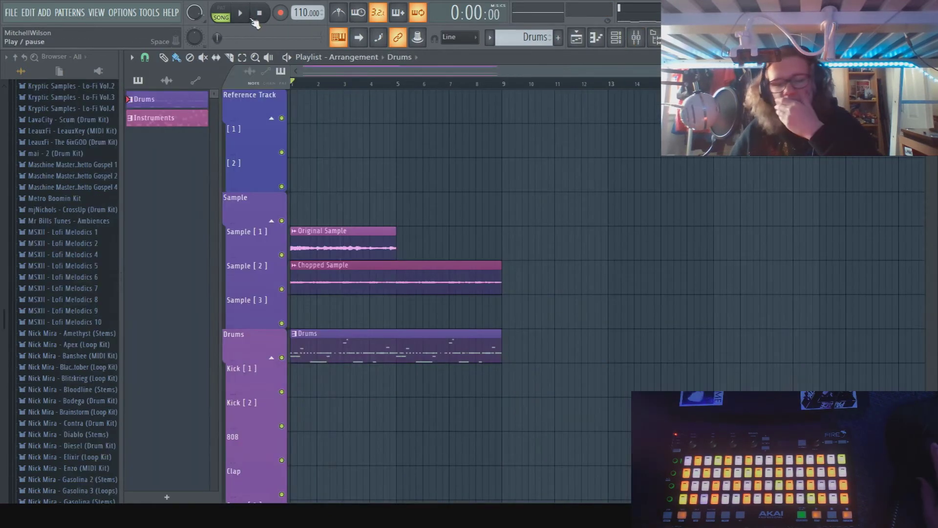
scroll(569, 347, "down", 2)
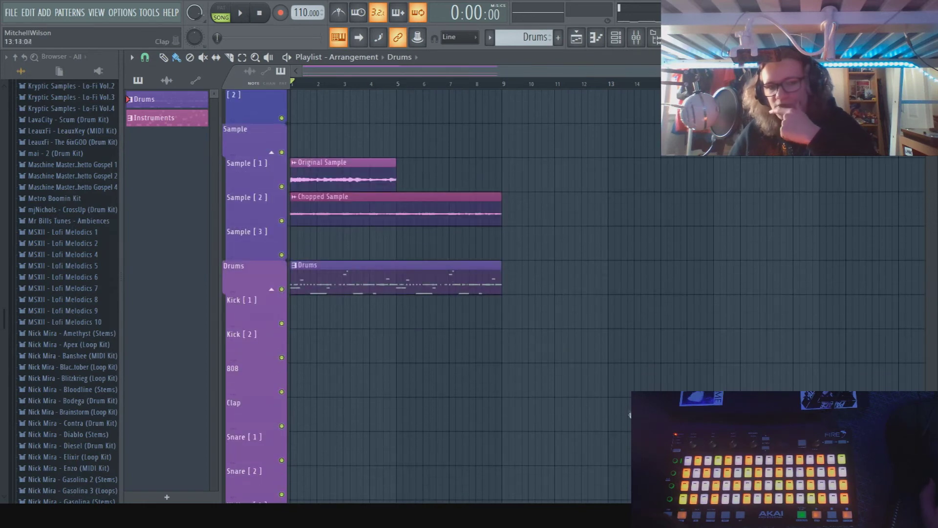
scroll(569, 410, "down", 3)
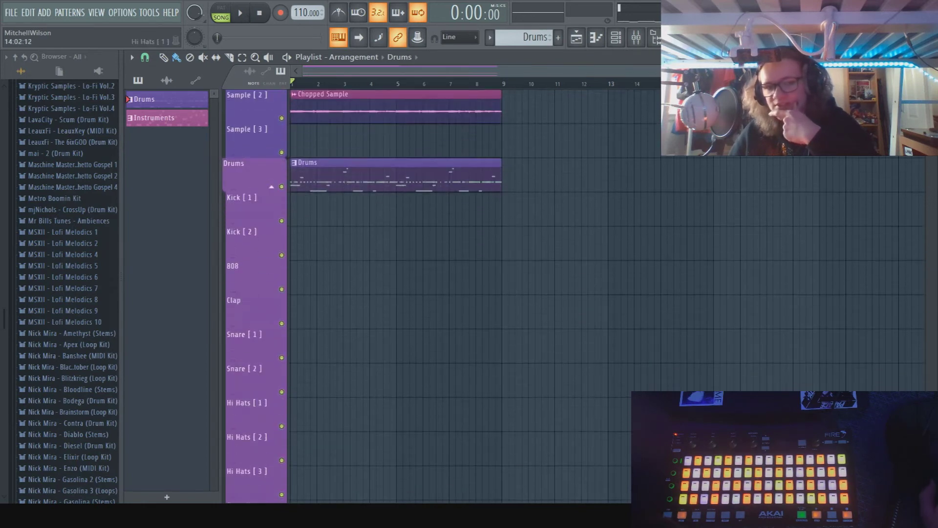
left_click(616, 38)
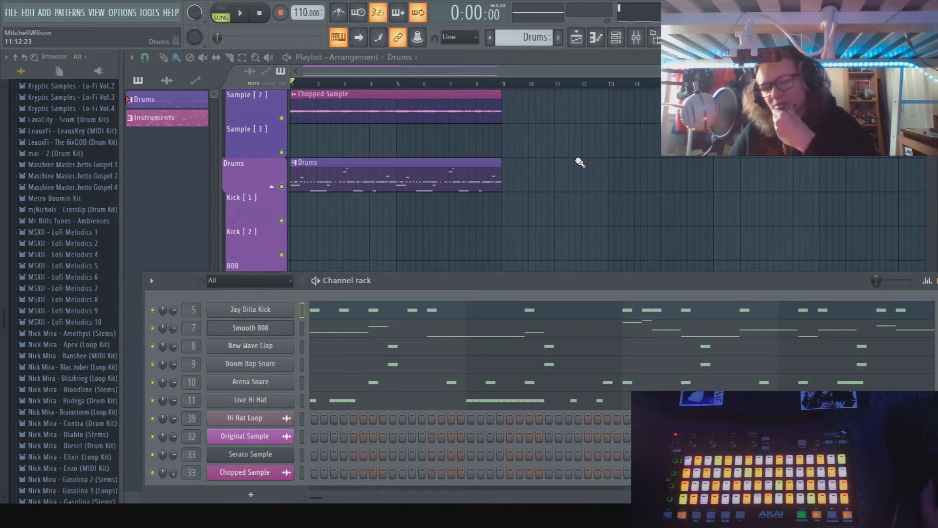
key("F6")
scroll(591, 212, "down", 10)
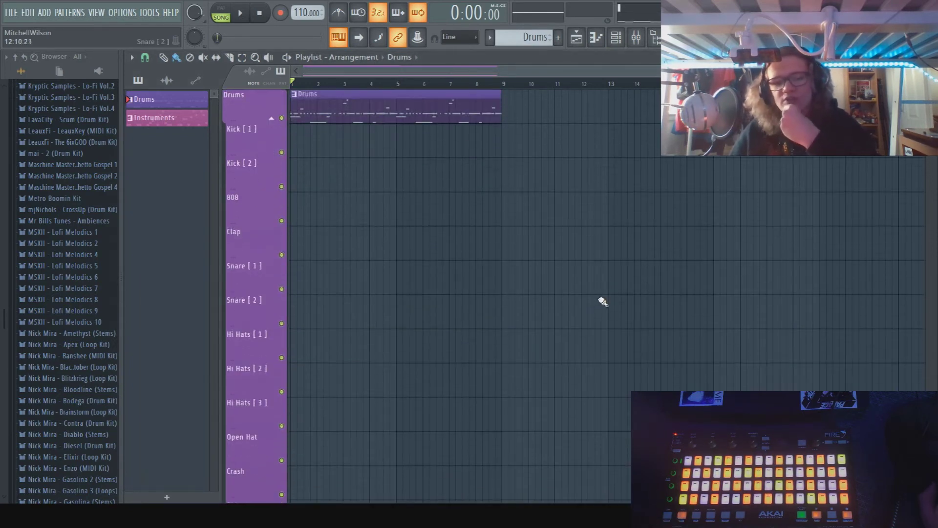
scroll(597, 305, "up", 12)
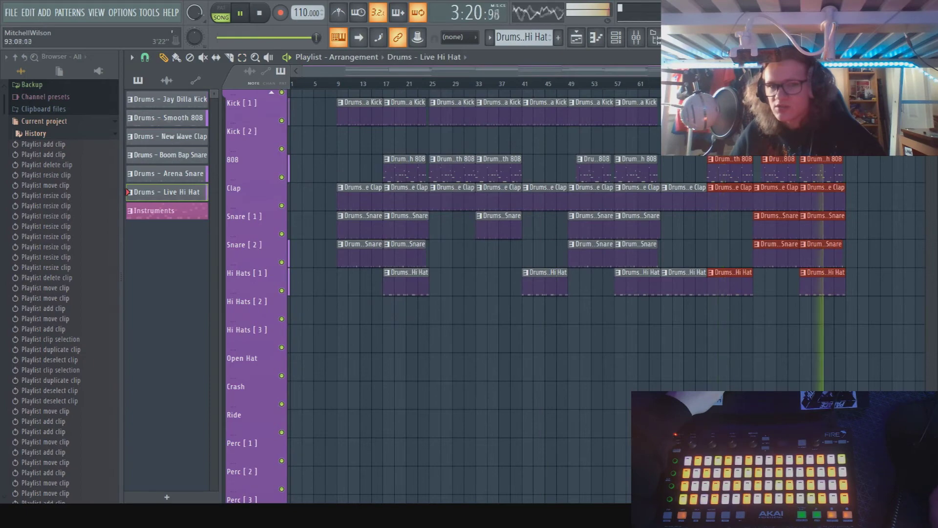
- Place another Chopped Sample clip at bar 98 on the Sample [2] track, past the end of the drums
scroll(488, 293, "up", 5)
scroll(488, 293, "up", 2)
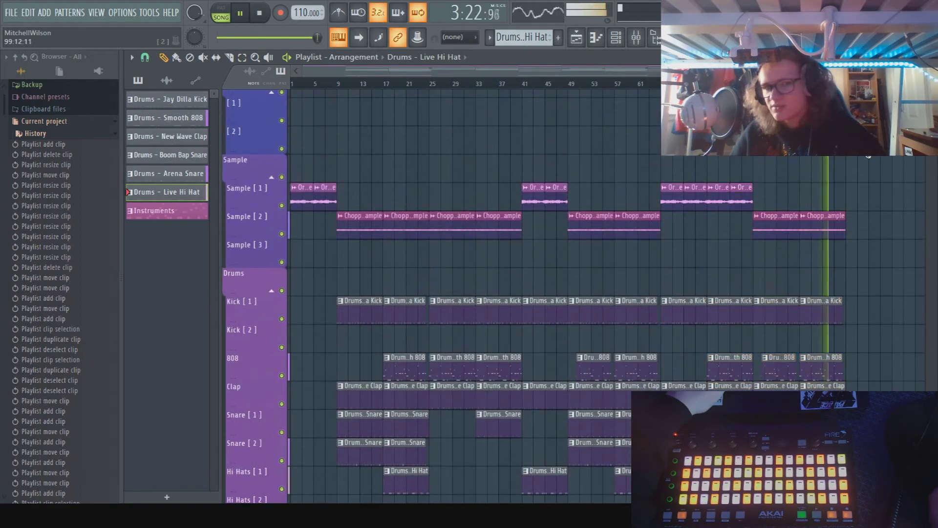
scroll(488, 293, "down", 2)
left_click(874, 162)
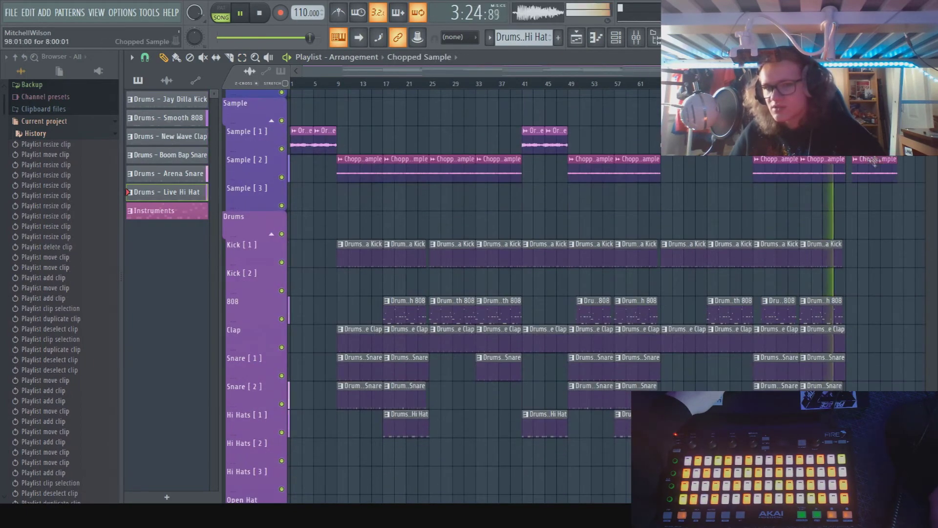
scroll(874, 205, "down", 3)
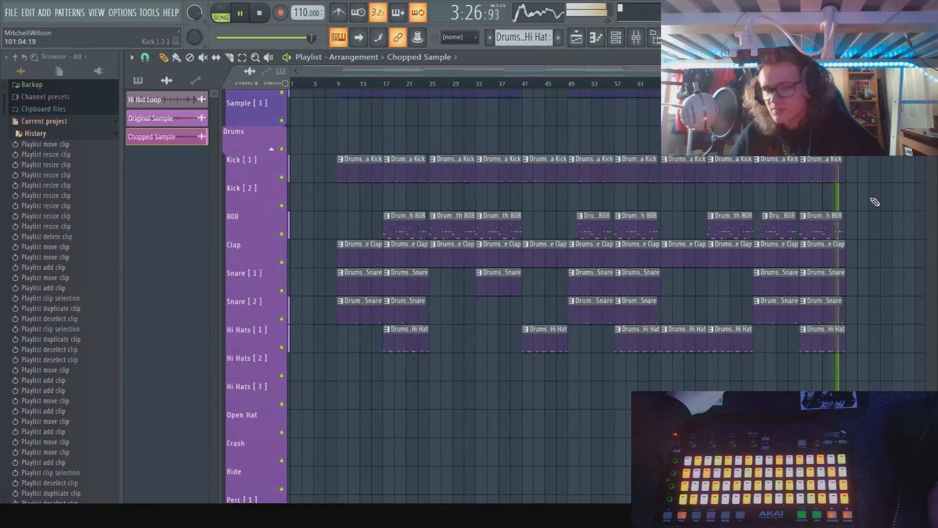
- Create a volume automation clip for the Master track and move it down to the playlist's Automation section
left_click(636, 36)
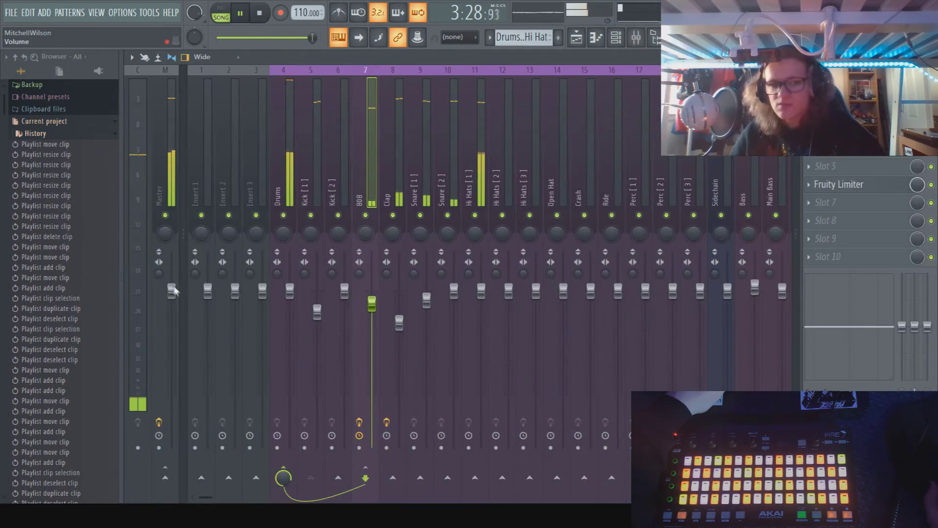
left_click(576, 36)
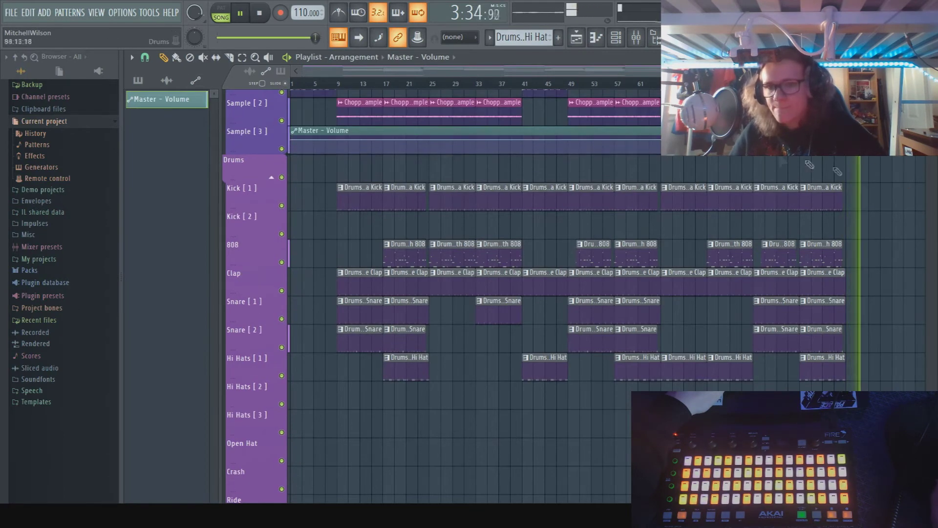
left_click_drag(601, 141, 482, 458)
scroll(528, 335, "down", 5)
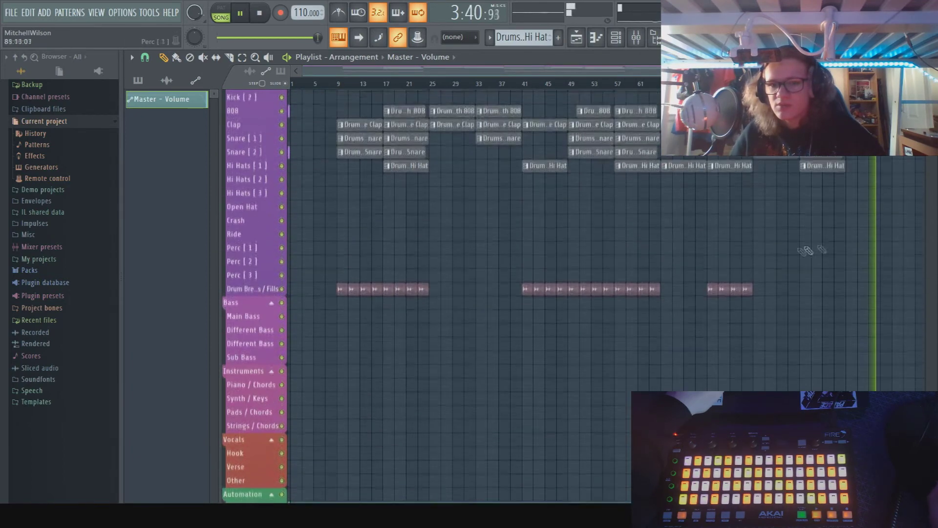
scroll(832, 278, "up", 2)
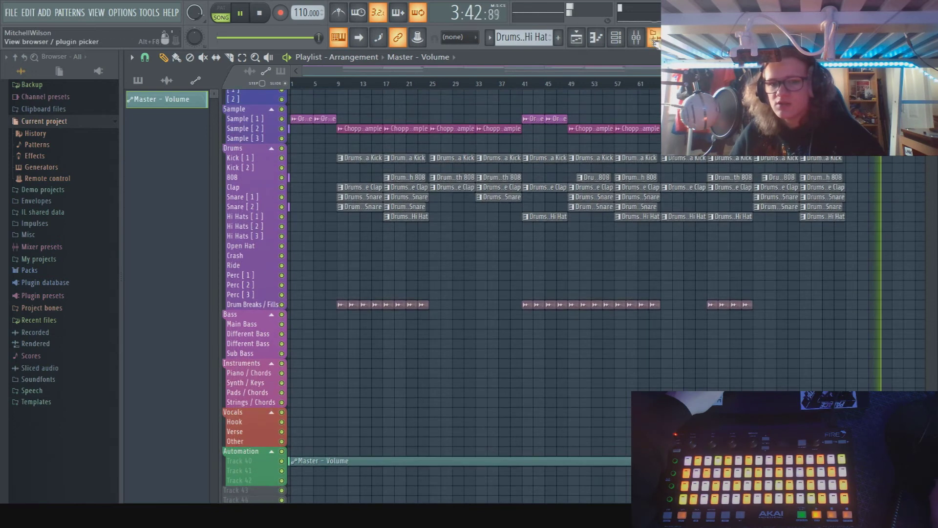
- Load RX950 into slot 8 of the Master track and audition its audio bandwidth at about 17050 Hz
left_click(636, 36)
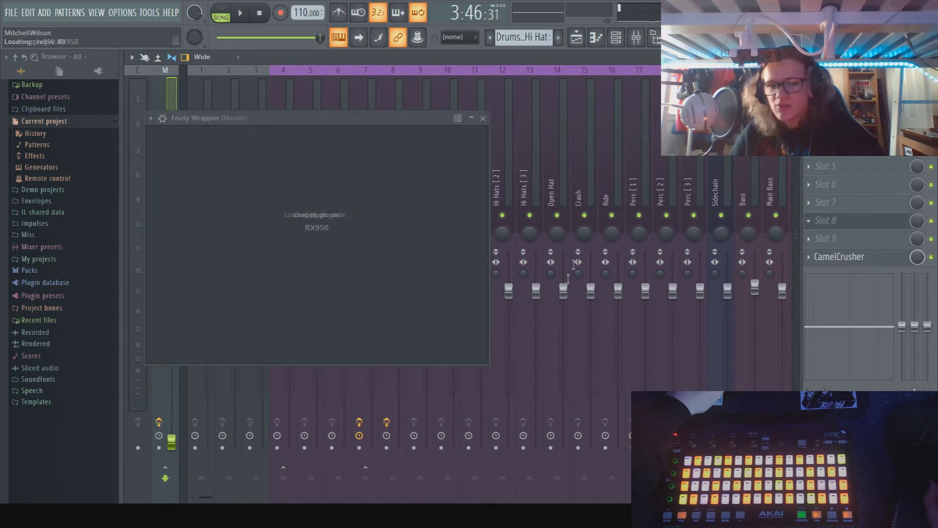
key("space")
key("space")
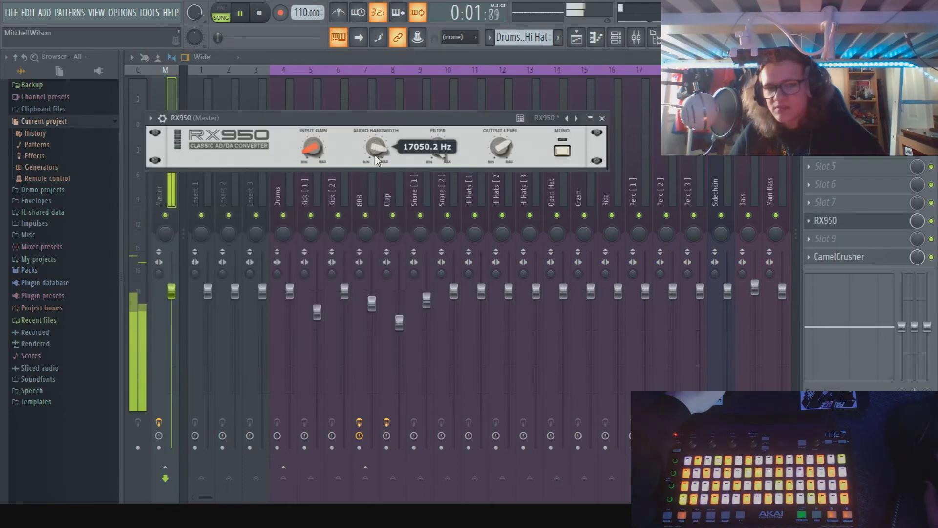
left_click_drag(374, 155, 374, 156)
key("space")
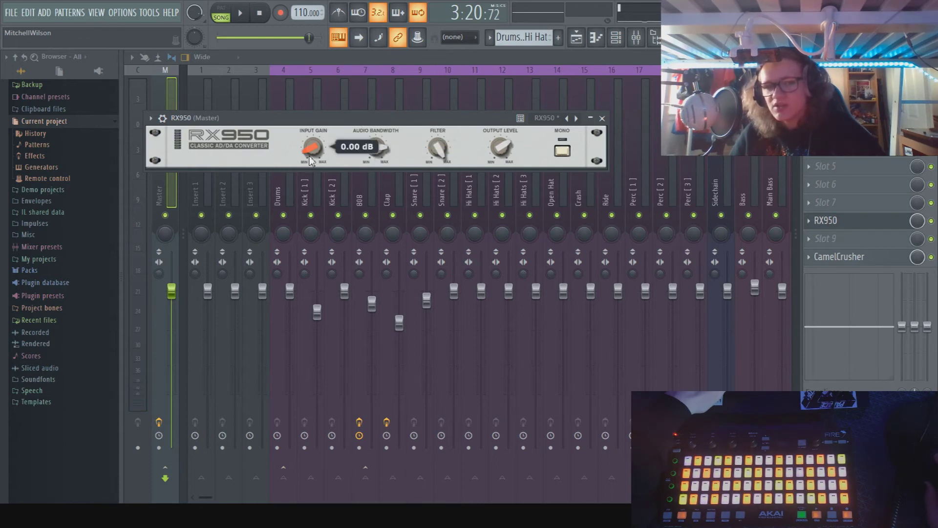
- Try lowering the RX950 filter to about 58 during playback and turn it back up
mouse_move(513, 146)
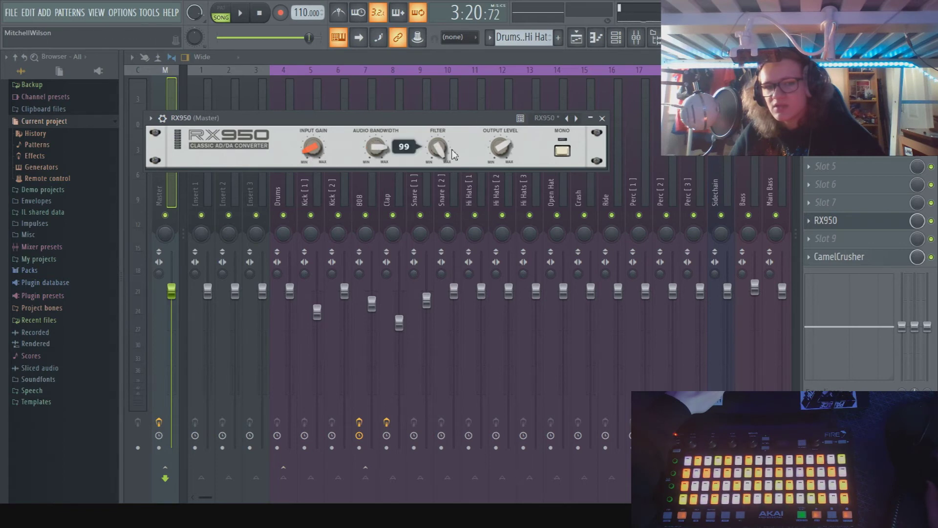
left_click_drag(450, 154, 445, 165)
key("space")
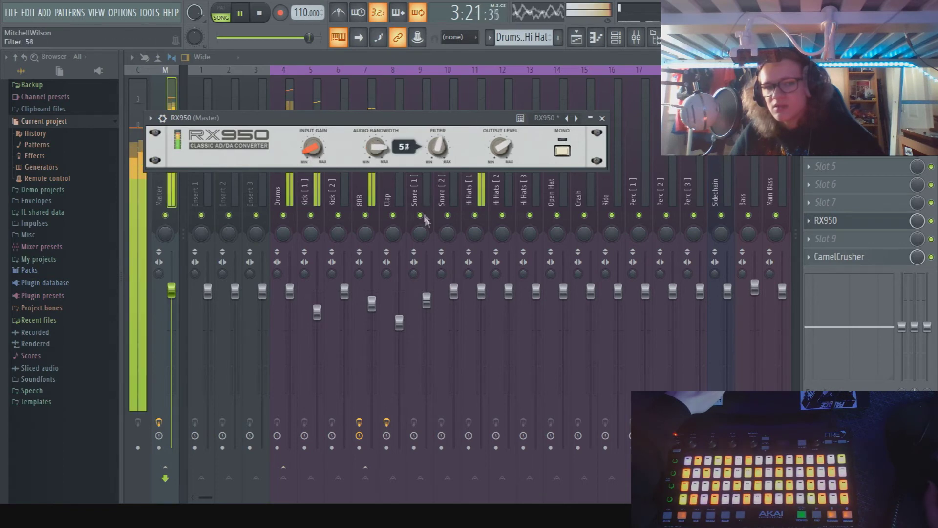
left_click_drag(451, 313, 440, 172)
- Sweep the RX950 audio bandwidth down to 10000 Hz, settle it at about 16635.5 Hz and close the plugin
left_click_drag(376, 147, 367, 215)
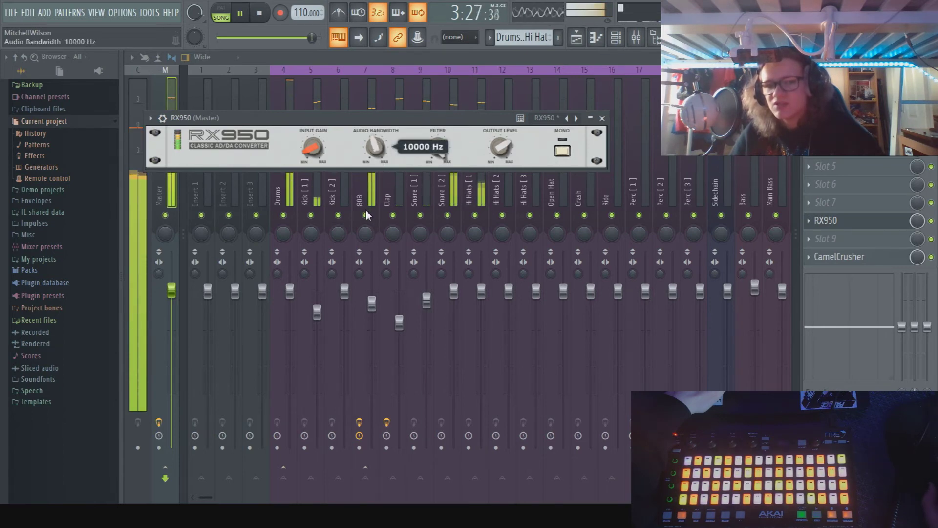
left_click_drag(368, 215, 368, 198)
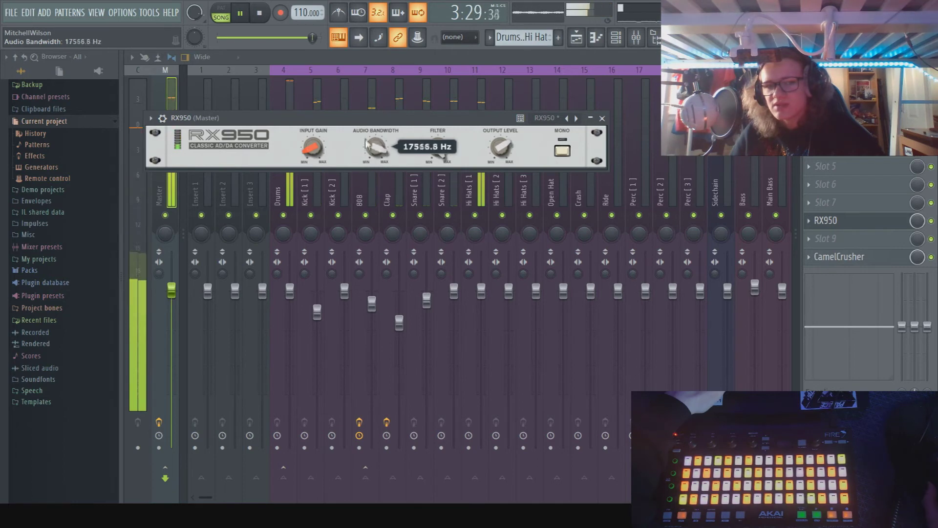
left_click_drag(368, 148, 371, 149)
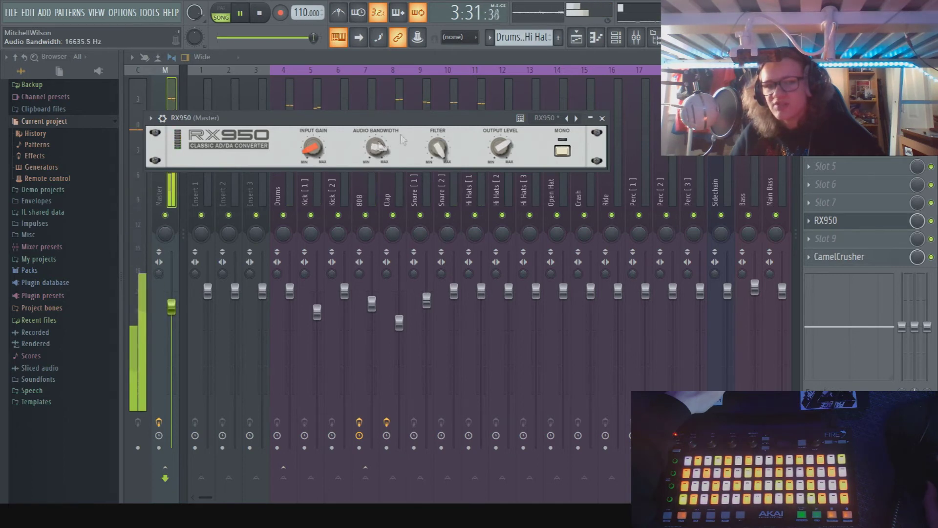
left_click(601, 119)
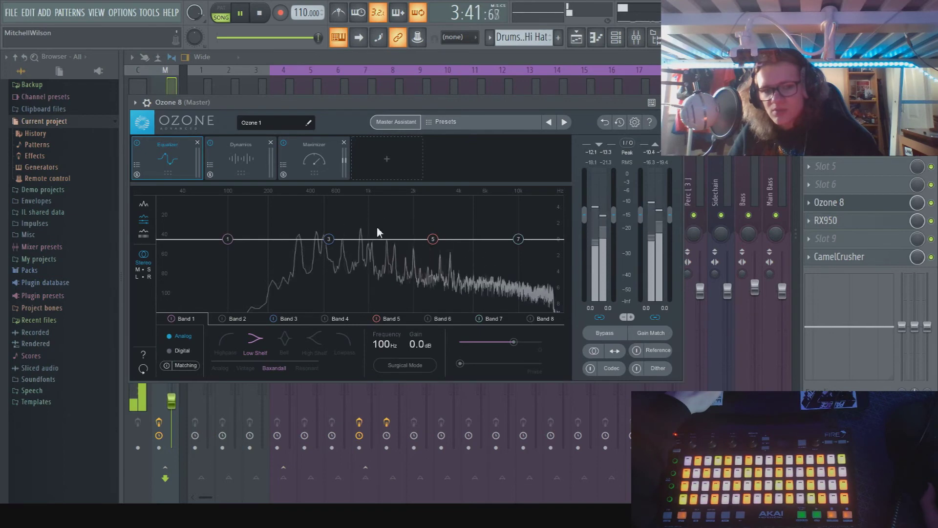
- Apply the Modern Hip Hop preset in Ozone 8 on the Master track and return to the playlist
left_click(563, 122)
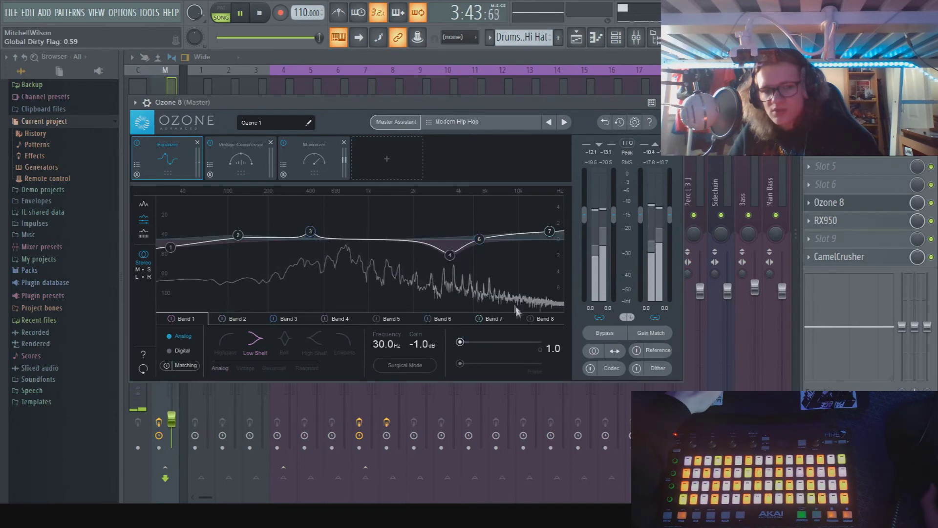
left_click(576, 39)
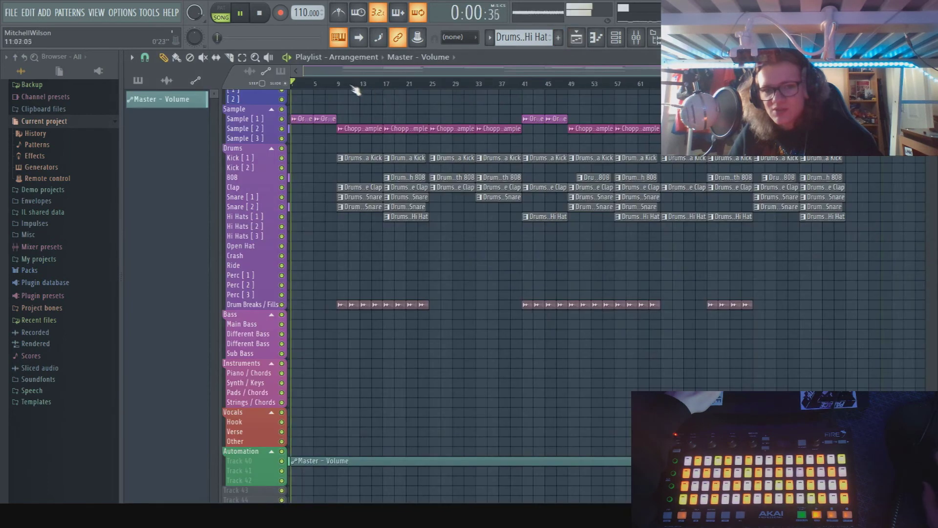
- Loop bars 9 to 24 of the playlist, play from bar 17 and show the mixer
left_click_drag(339, 83, 428, 83)
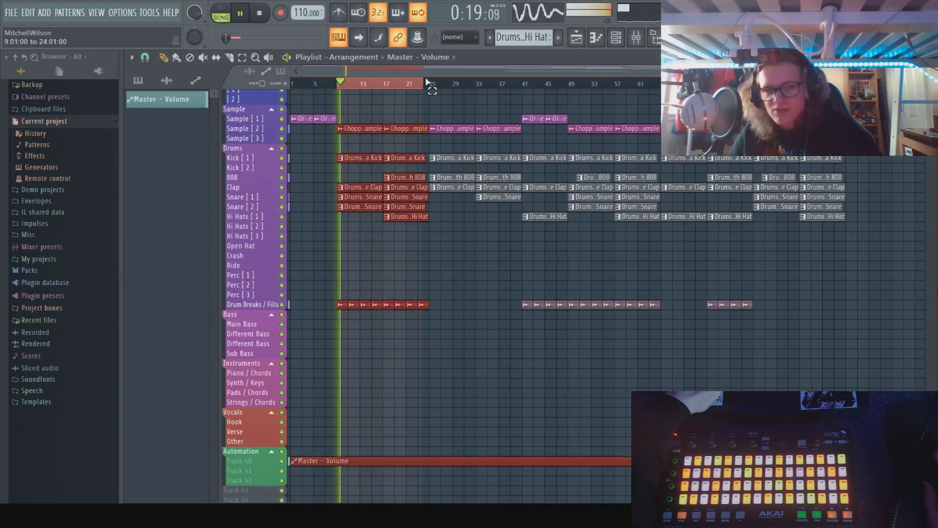
left_click(384, 84)
left_click(636, 37)
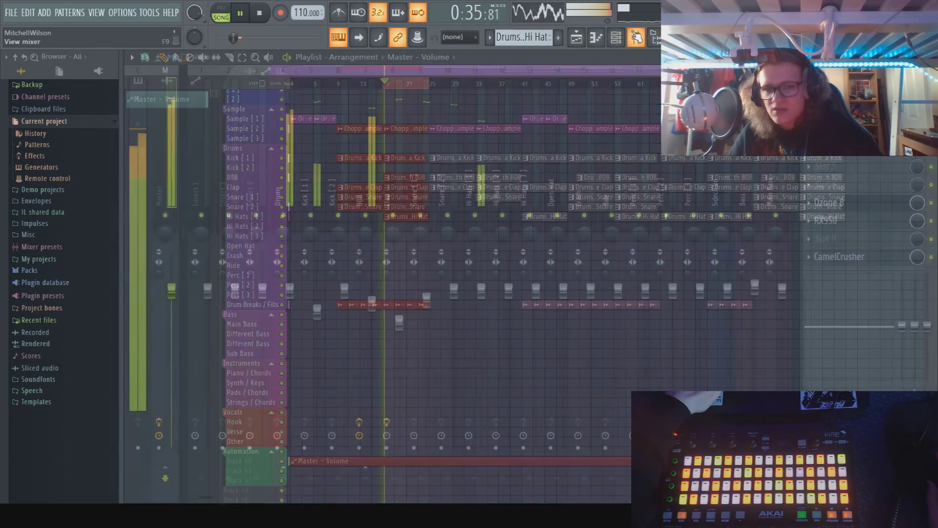
- Open Ozone 8 on the Master track and set the Vintage Compressor threshold to about -35.7 dB
left_click(836, 207)
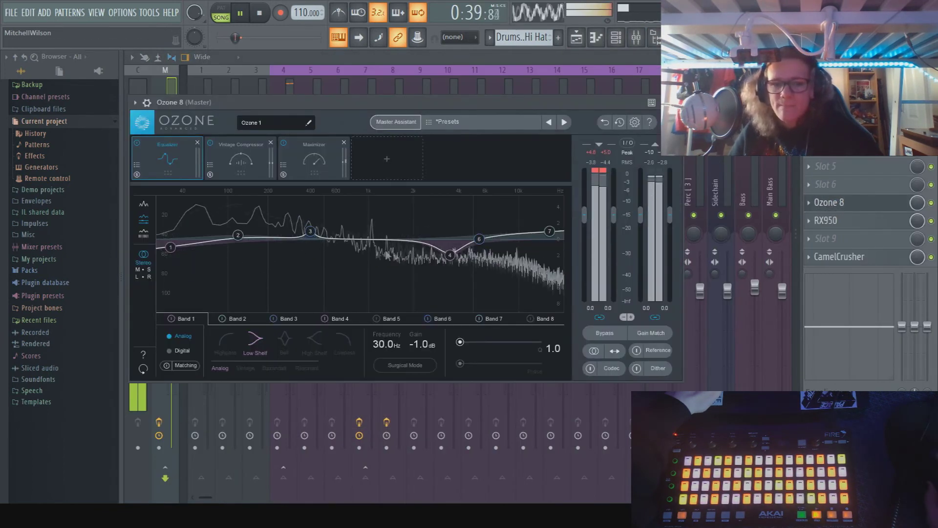
left_click(257, 172)
mouse_move(313, 328)
left_mouse_down()
mouse_move(312, 368)
mouse_move(320, 325)
mouse_move(321, 342)
left_mouse_up()
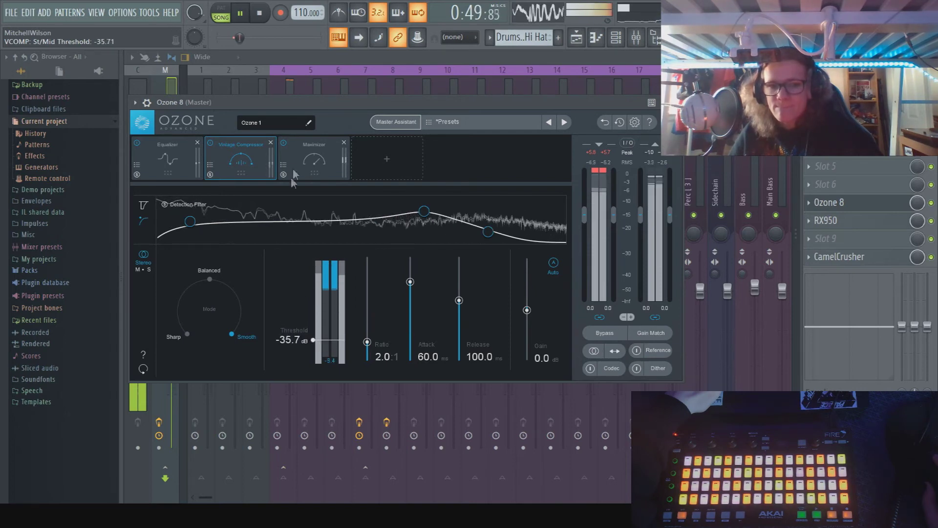
- Set the Ozone Maximizer's ceiling to -0.1 dB, character to 1.05 and threshold to about -3.6 dB, and close the plugin
left_click(314, 157)
left_click_drag(294, 279, 296, 263)
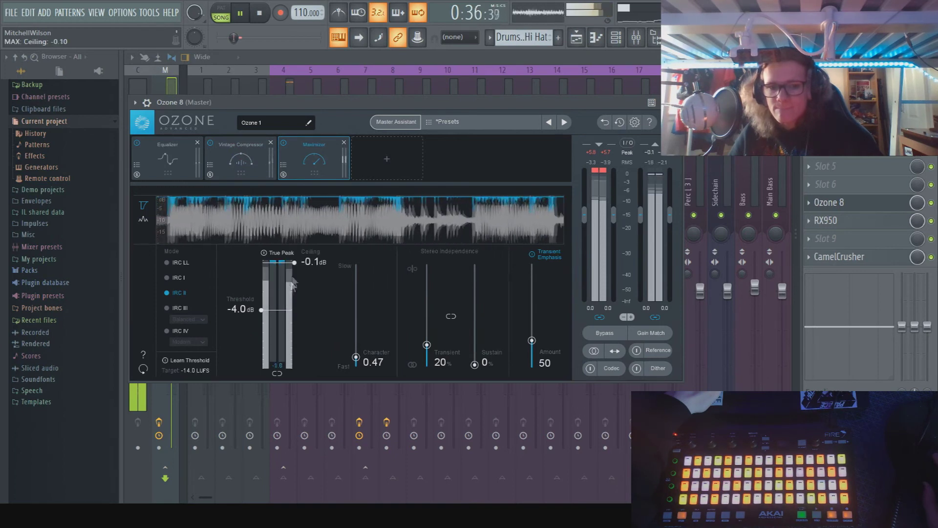
left_click_drag(356, 357, 356, 348)
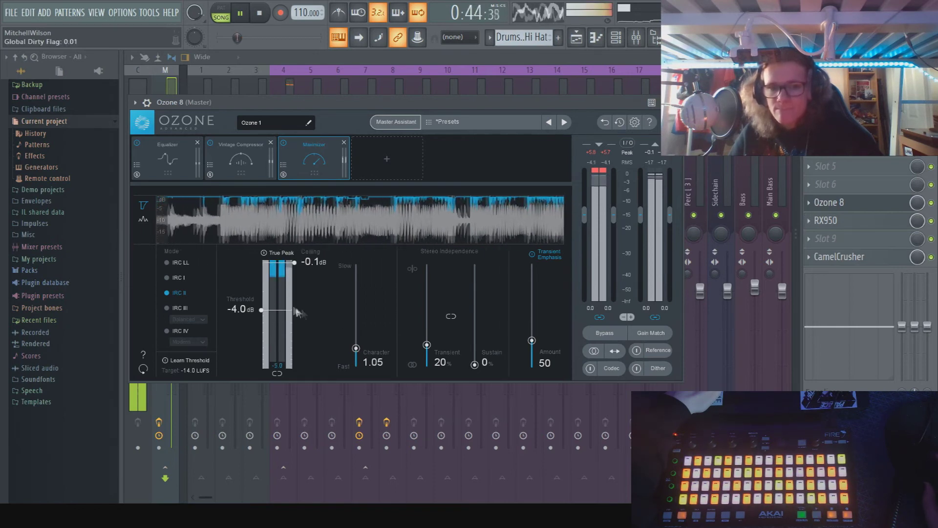
left_click_drag(264, 310, 266, 304)
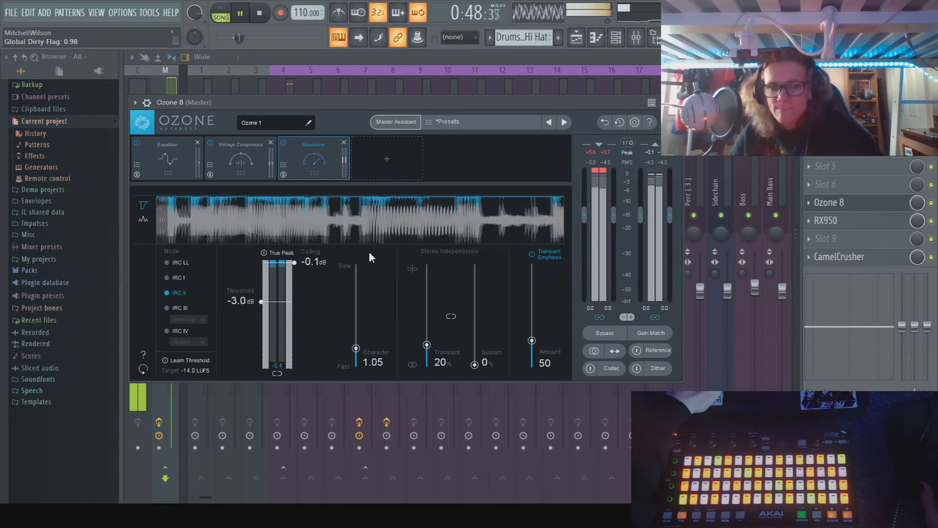
mouse_move(261, 302)
left_mouse_down()
mouse_move(257, 326)
mouse_move(261, 312)
left_mouse_up()
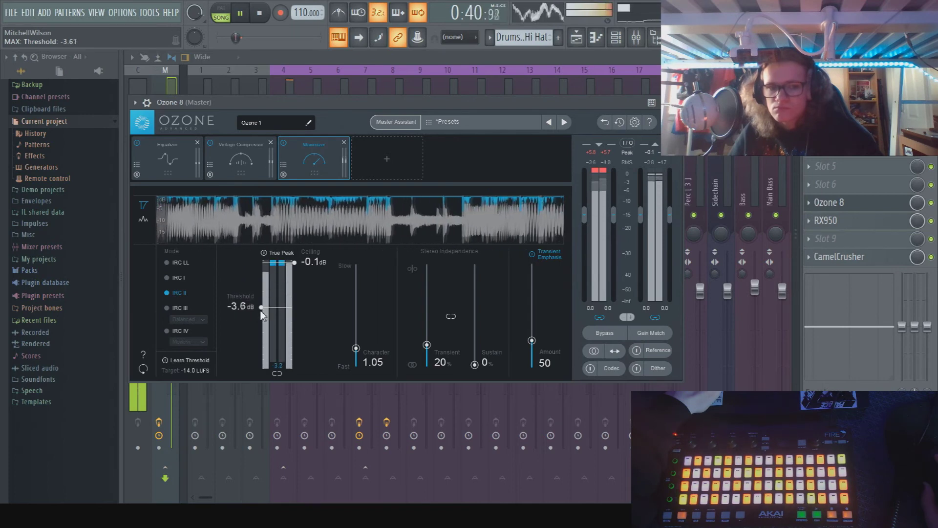
key("Escape")
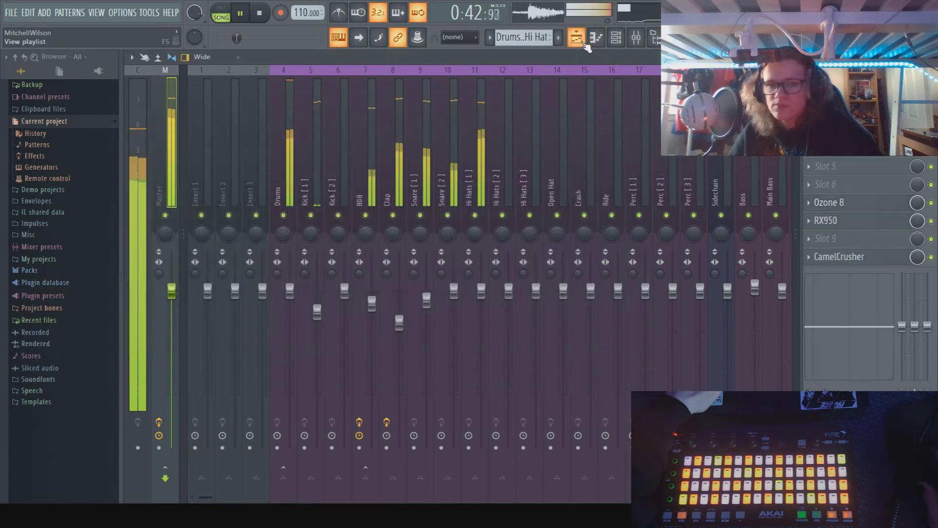
- Stop playback, return to the playlist and clear the looped bar selection
key("space")
key("F5")
left_click(626, 122)
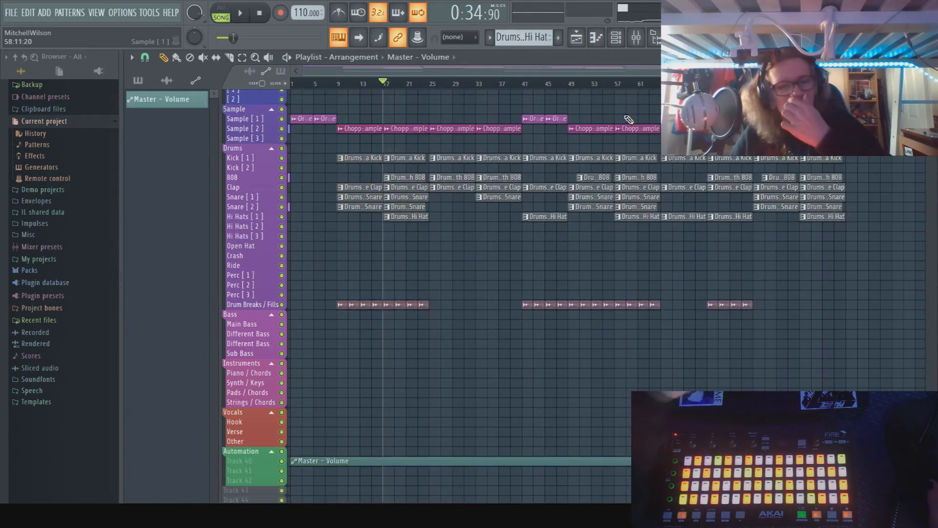
scroll(634, 163, "up", 1)
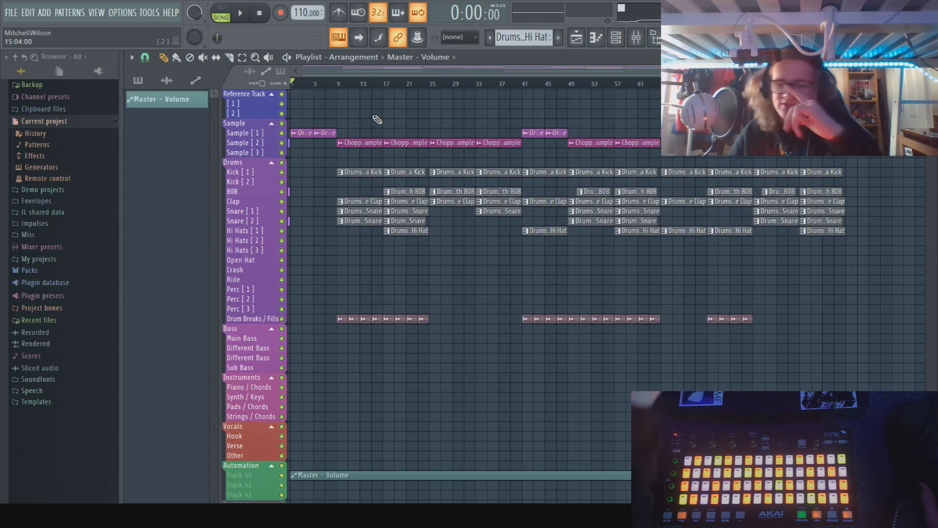
- Play the finished arrangement from the beginning of the playlist
key("F7")
left_click(582, 42)
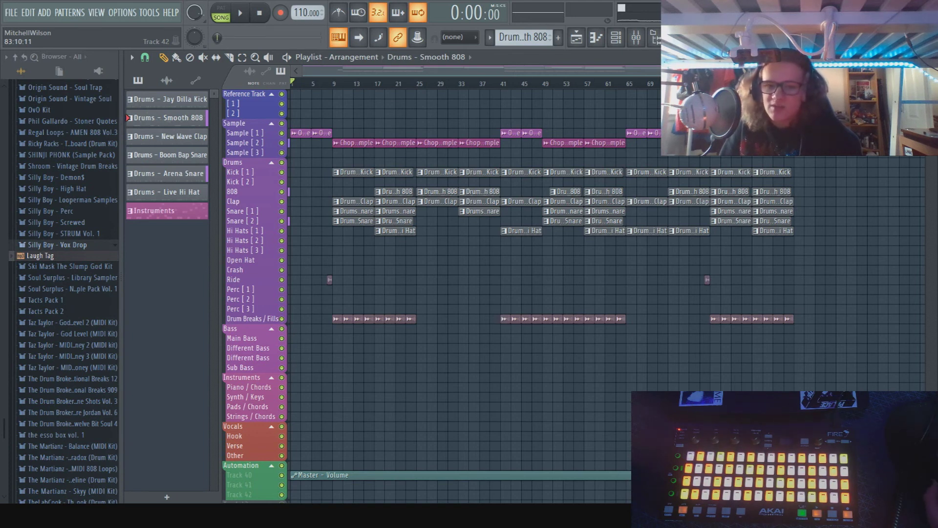
left_click(246, 16)
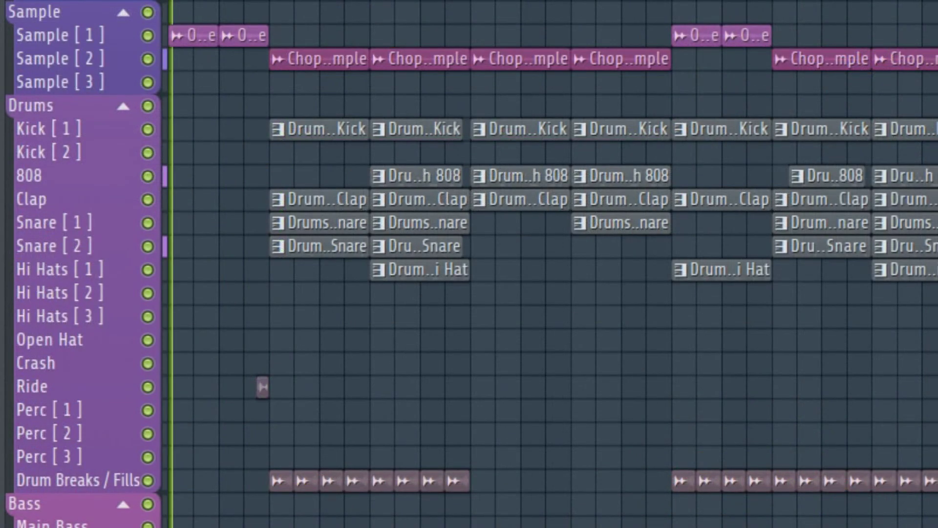